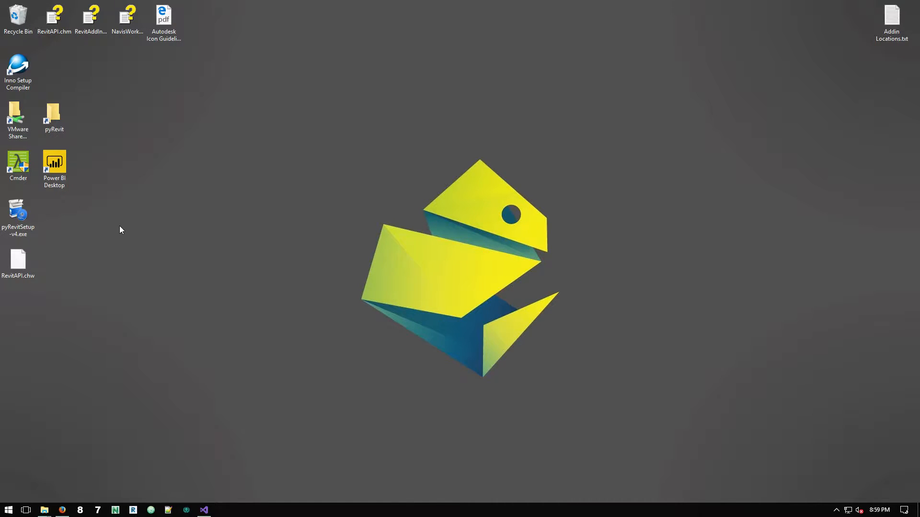
# Step: Switch to Firefox and open the pyRevit repository's main page on GitHub
pyautogui.click(20, 225)
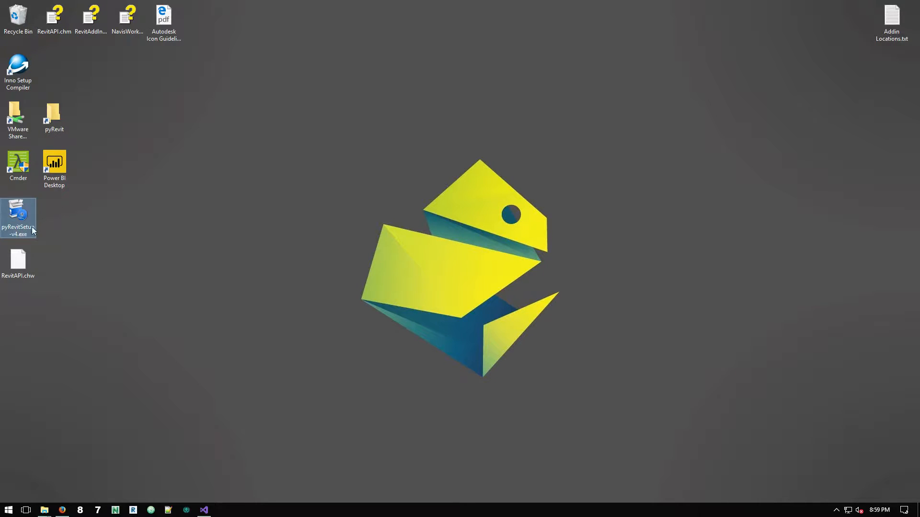
pyautogui.click(68, 513)
pyautogui.click(345, 15)
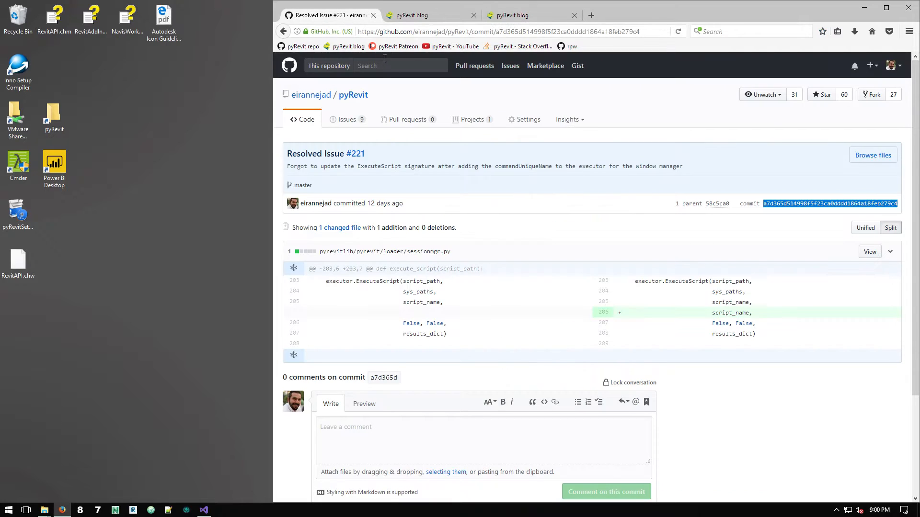
pyautogui.click(353, 95)
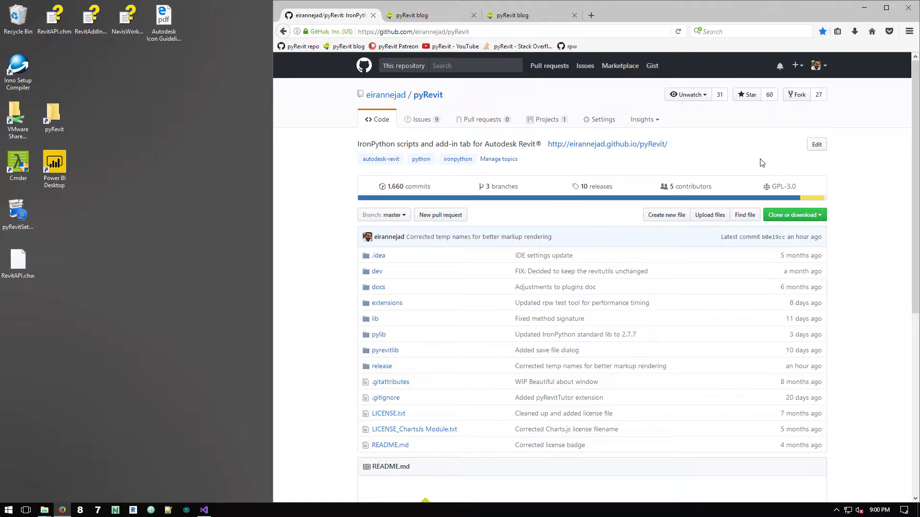
pyautogui.click(863, 8)
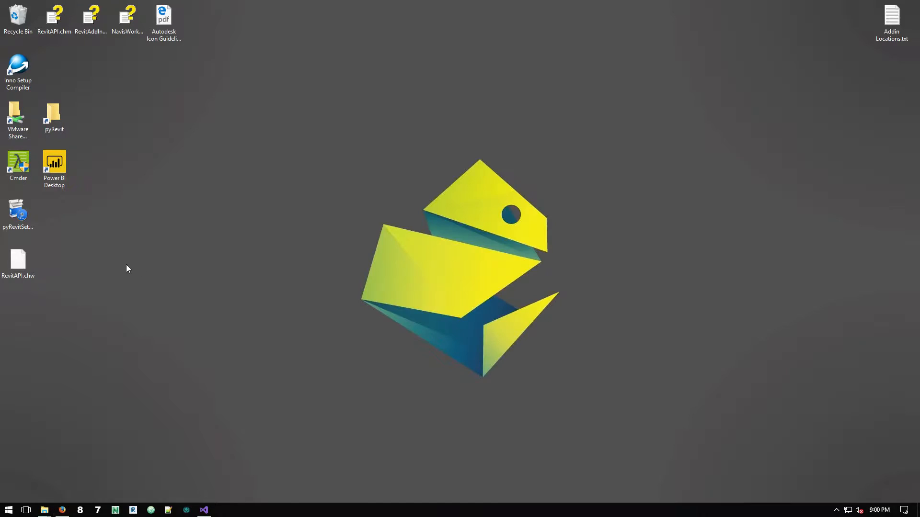
# Step: Review the pyRevit blog and the GitHub releases page in Firefox as sources for the installer, closing the duplicate blog tab
pyautogui.click(62, 510)
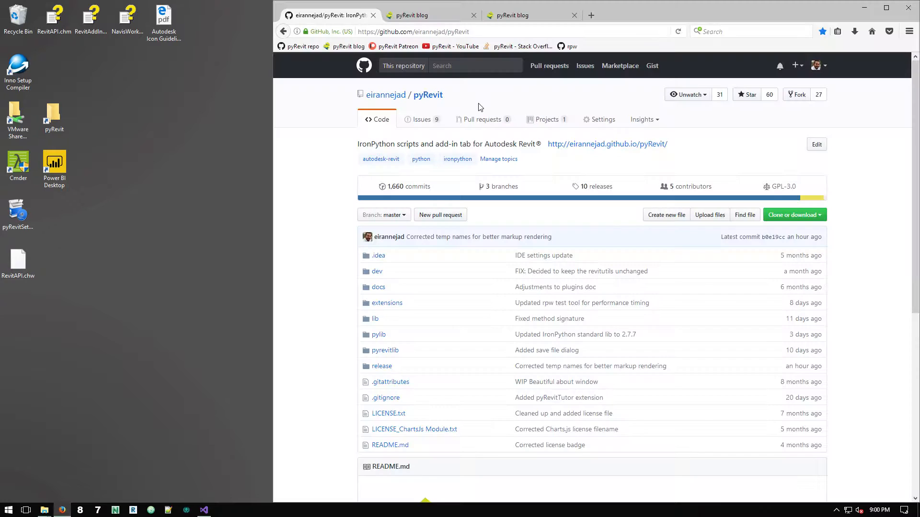
pyautogui.click(421, 15)
pyautogui.click(574, 15)
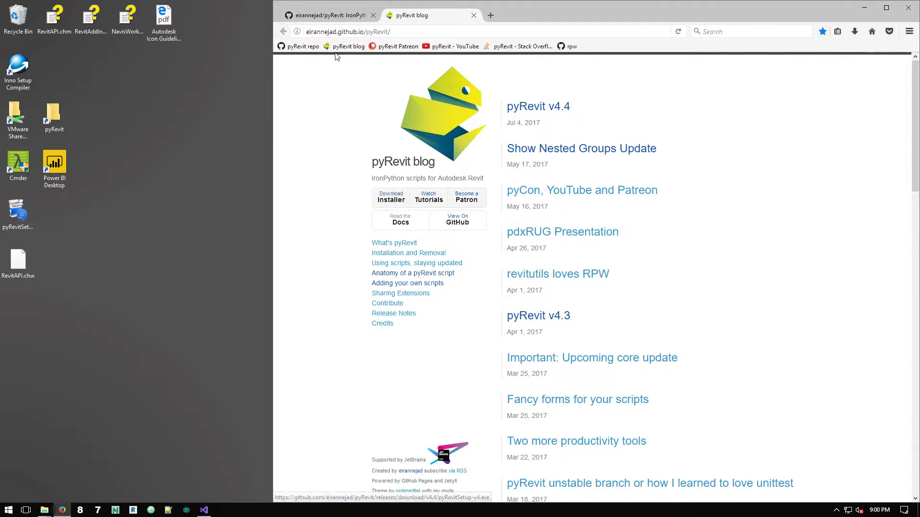
pyautogui.click(331, 15)
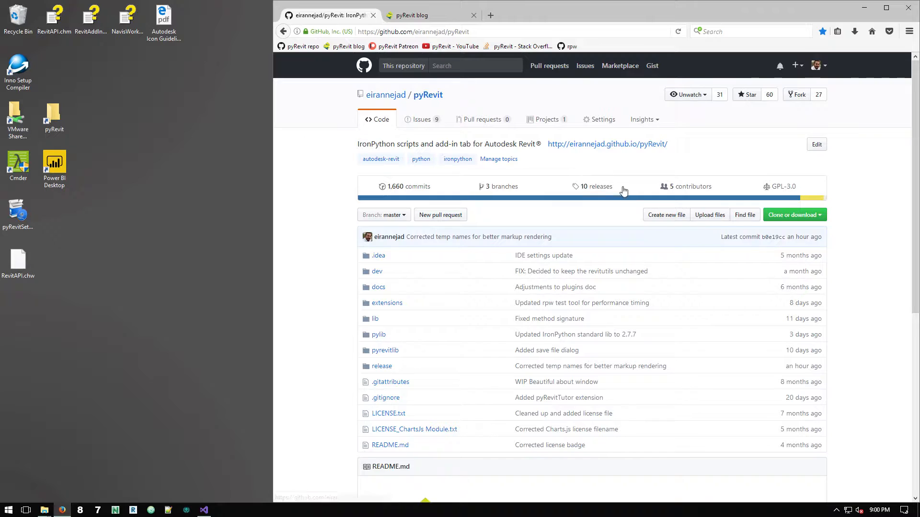
pyautogui.click(575, 188)
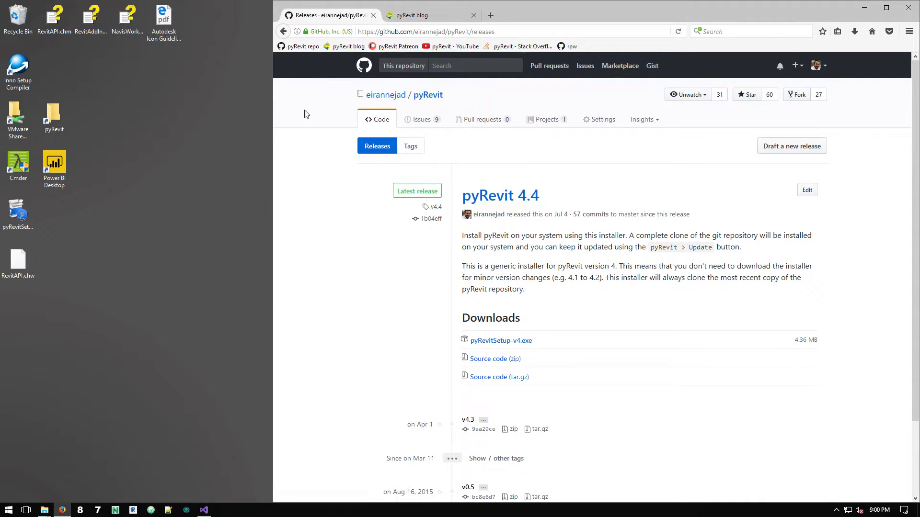
pyautogui.click(283, 31)
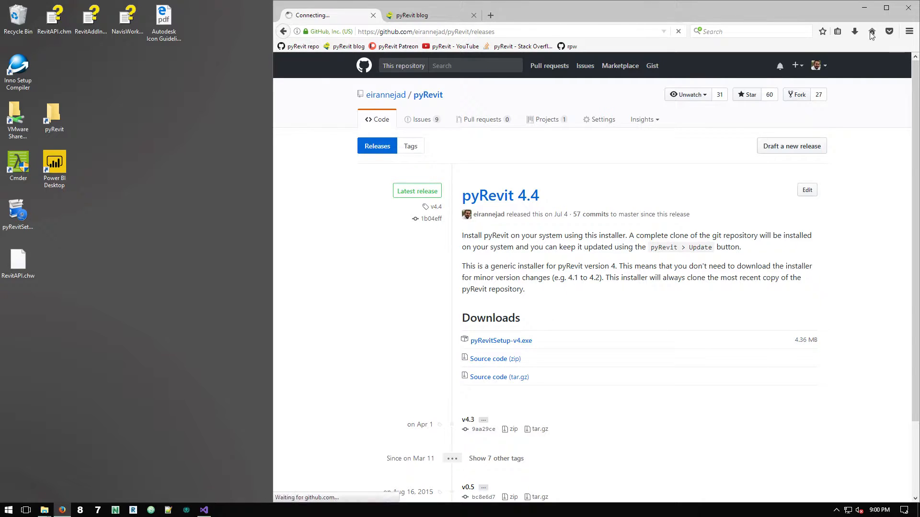
pyautogui.click(864, 9)
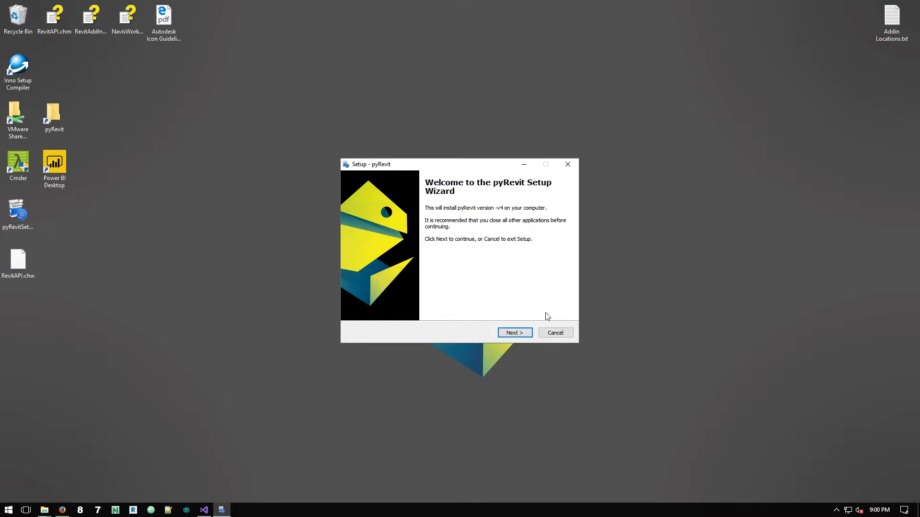
# Step: Proceed past the setup wizard's welcome page and accept the license agreement
pyautogui.click(515, 332)
pyautogui.click(399, 303)
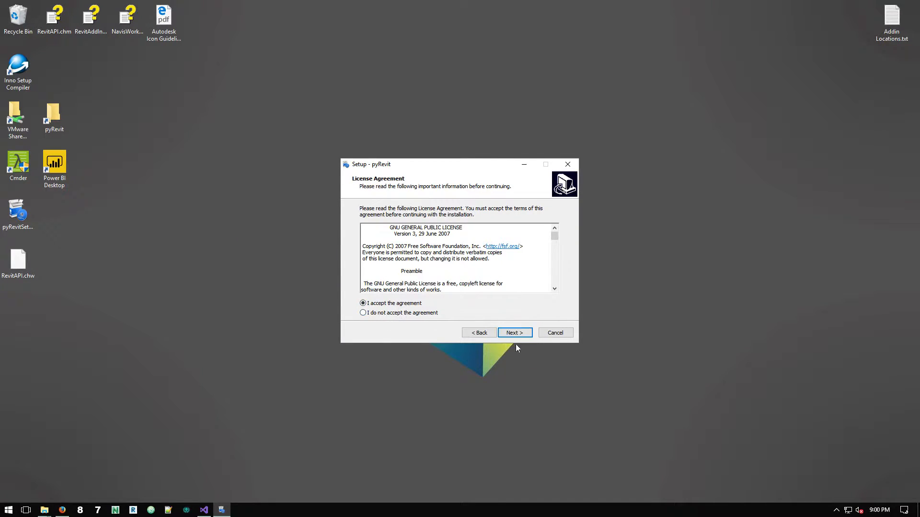
pyautogui.click(514, 333)
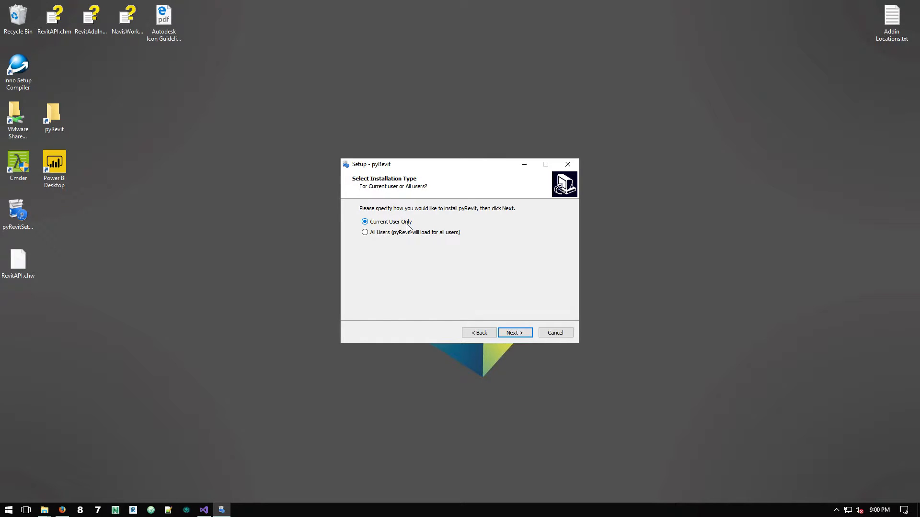
# Step: Compare the default destination folders for the All Users and Current User Only installation types
pyautogui.click(397, 235)
pyautogui.click(513, 332)
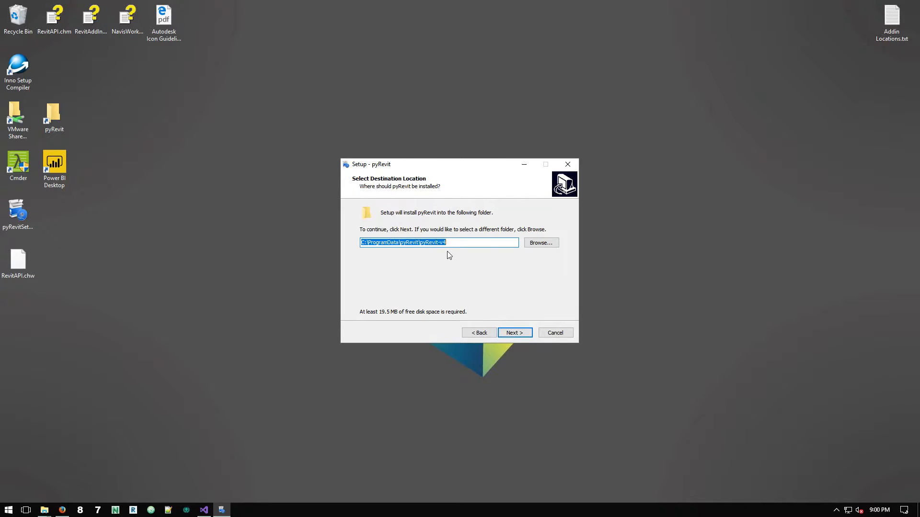
pyautogui.moveTo(466, 242); pyautogui.dragTo(359, 244)
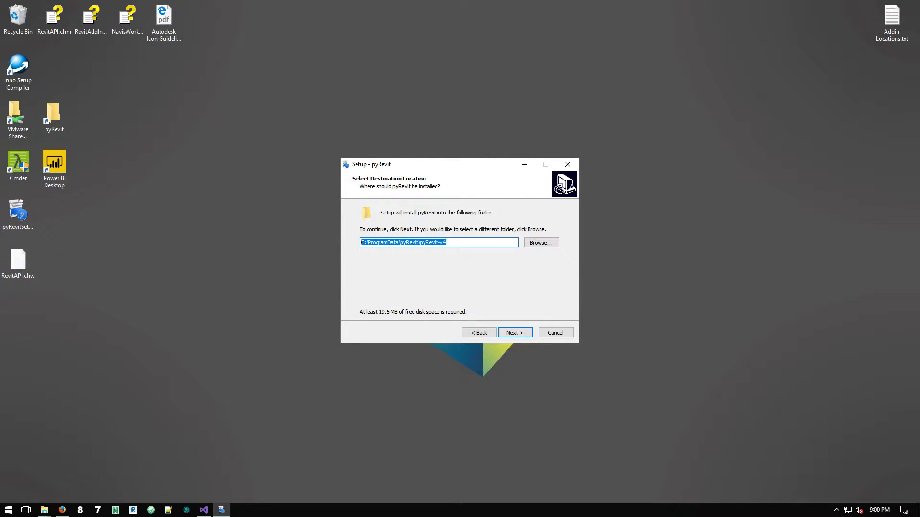
pyautogui.click(474, 333)
pyautogui.click(382, 223)
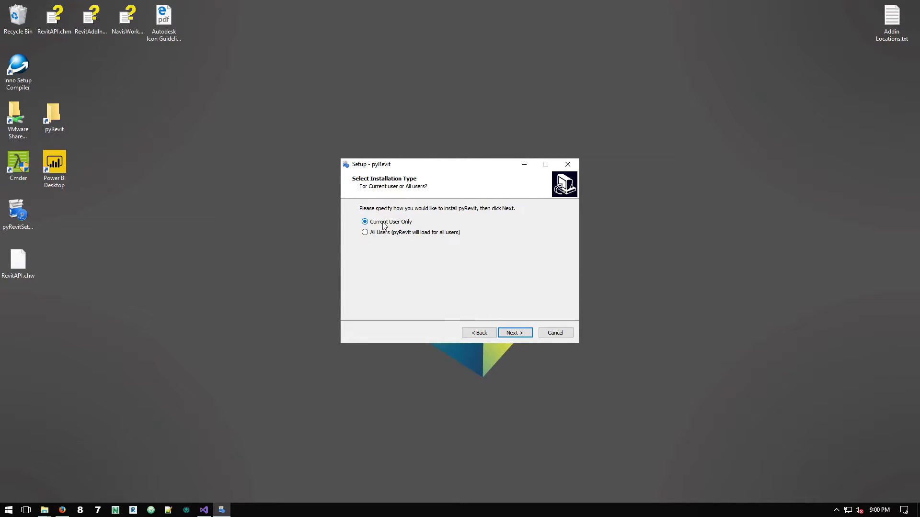
pyautogui.click(509, 336)
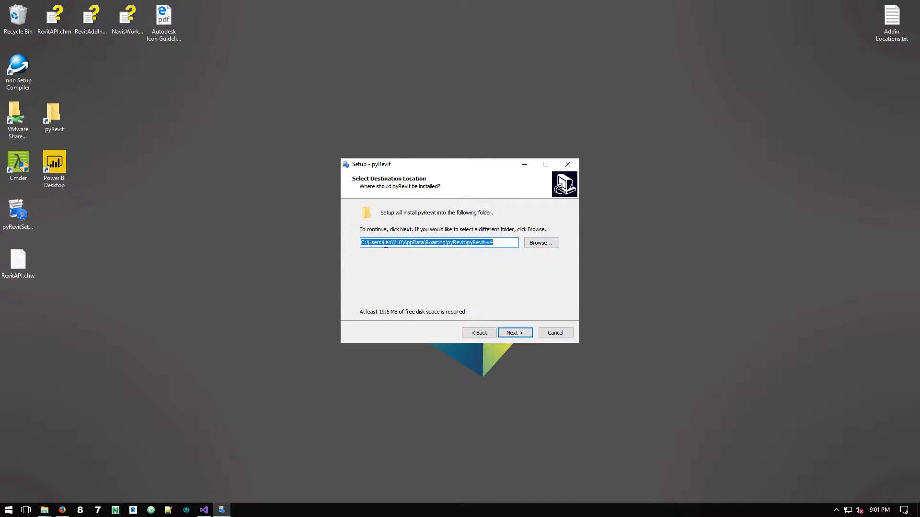
# Step: Return to the installation type choice, select All Users, and continue to the destination location
pyautogui.click(477, 332)
pyautogui.click(391, 235)
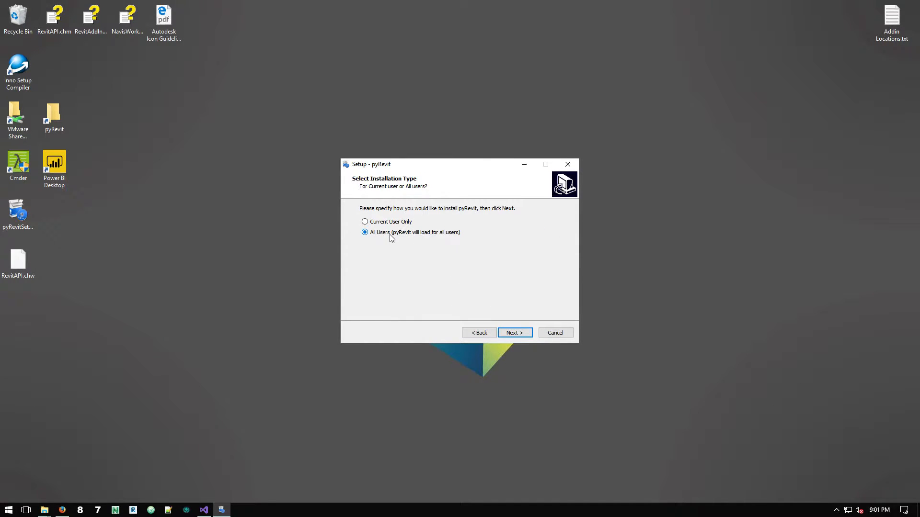
pyautogui.click(514, 333)
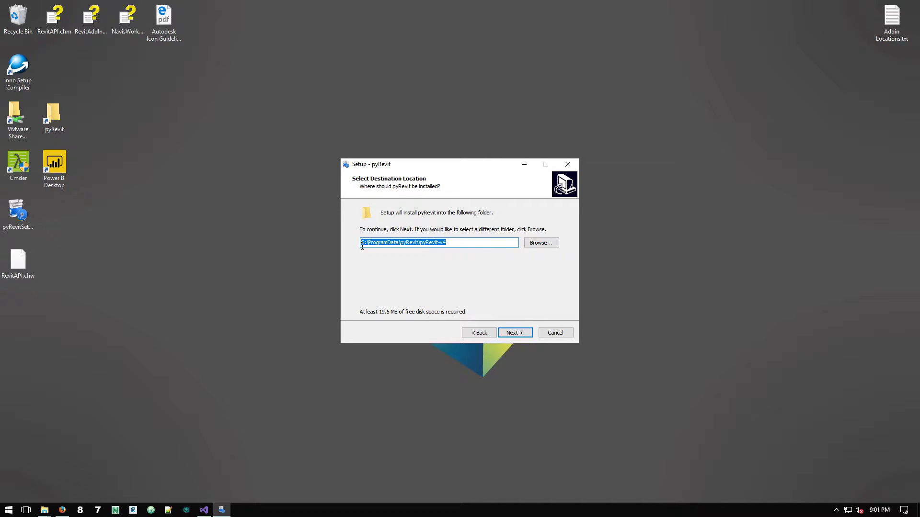
# Step: Keep the destination C:\ProgramData\pyRevit\pyRevit-v4 and choose to install a specific pyRevit version
pyautogui.click(392, 243)
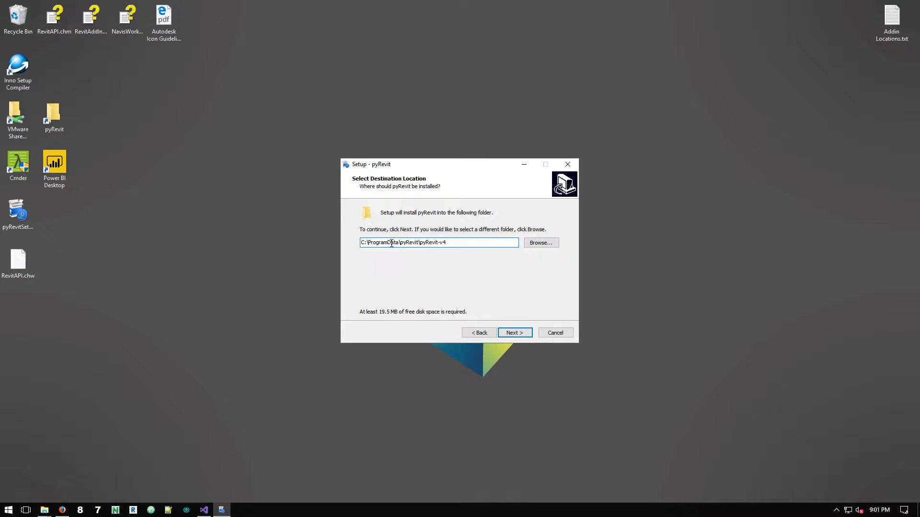
pyautogui.click(517, 332)
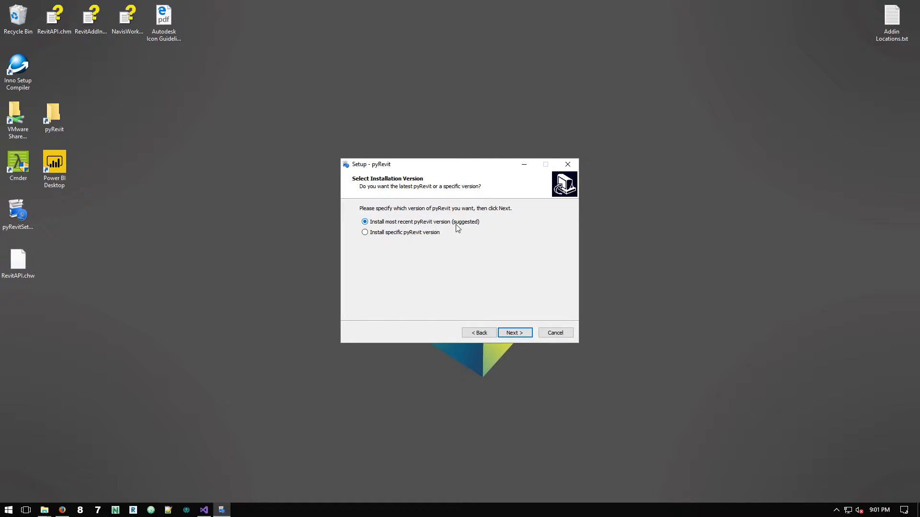
pyautogui.click(409, 239)
pyautogui.click(515, 333)
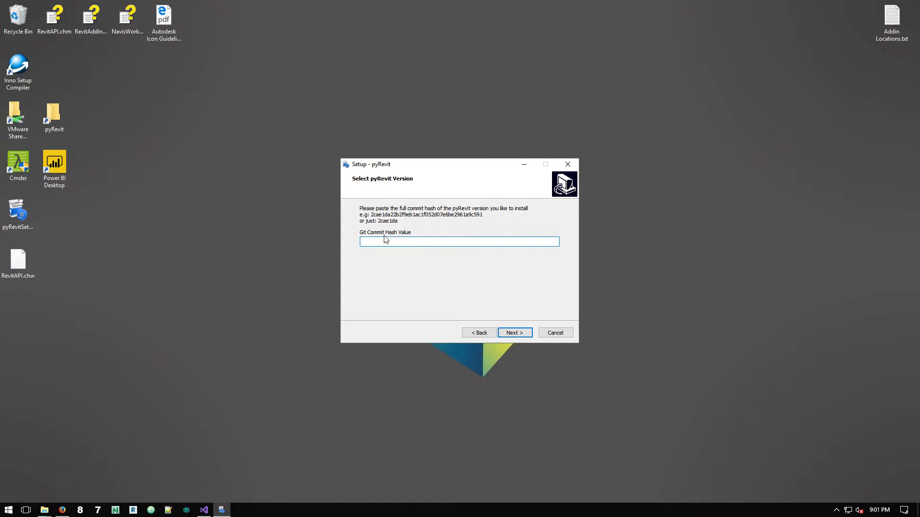
# Step: Switch to Firefox and open commit a7d365d, "Resolved Issue #221", from the pyRevit repository's commit history
pyautogui.click(63, 510)
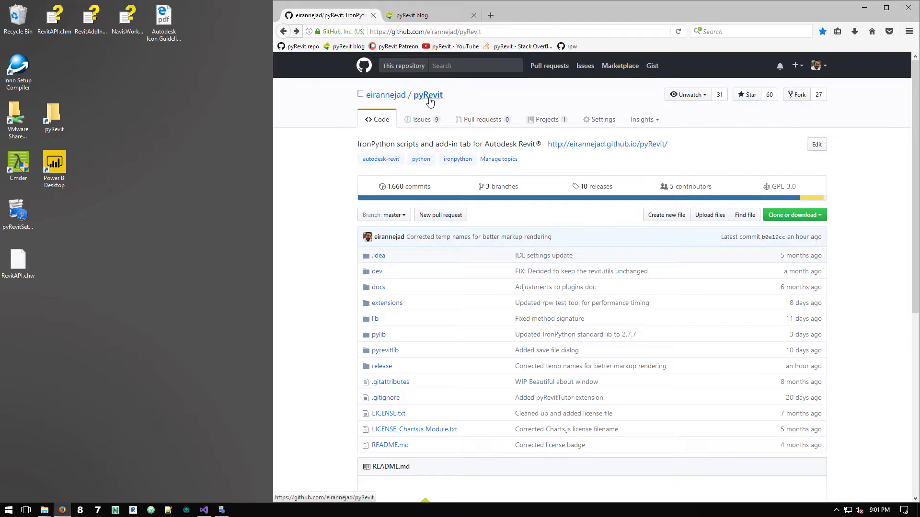
pyautogui.click(361, 188)
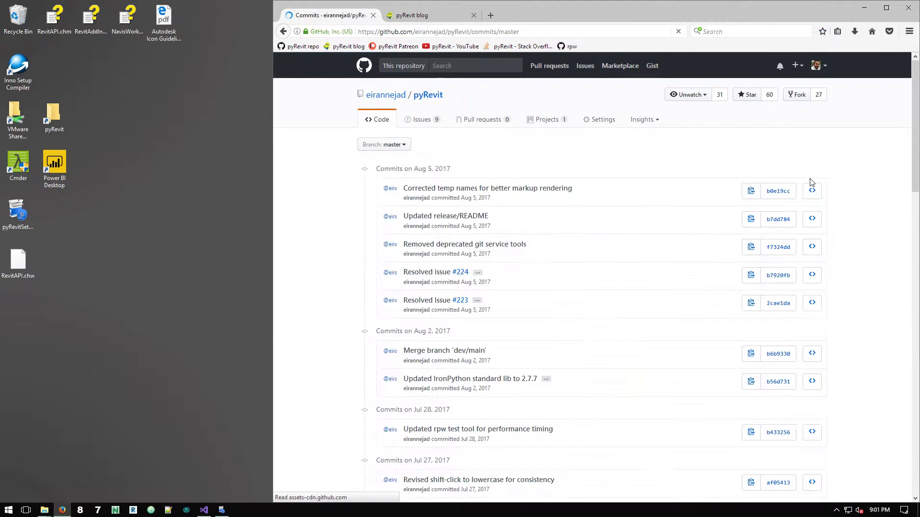
pyautogui.moveTo(914, 191); pyautogui.dragTo(914, 318)
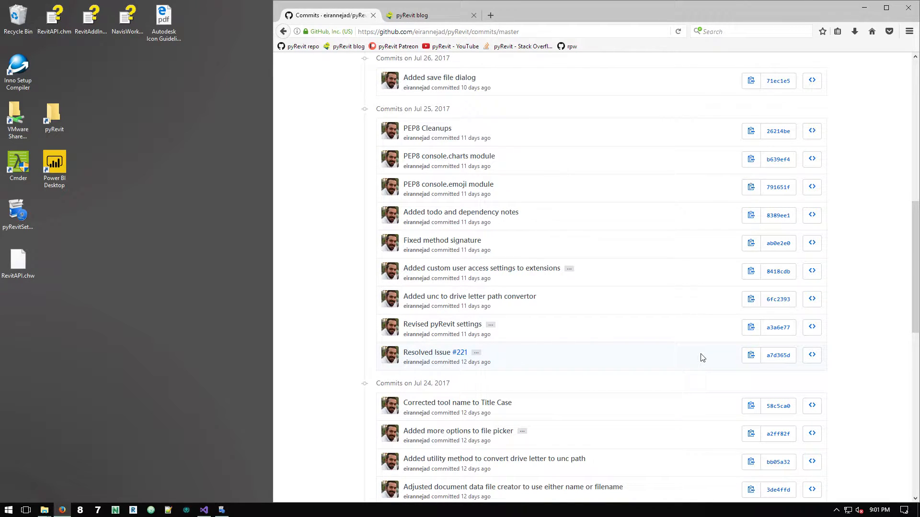
pyautogui.click(776, 356)
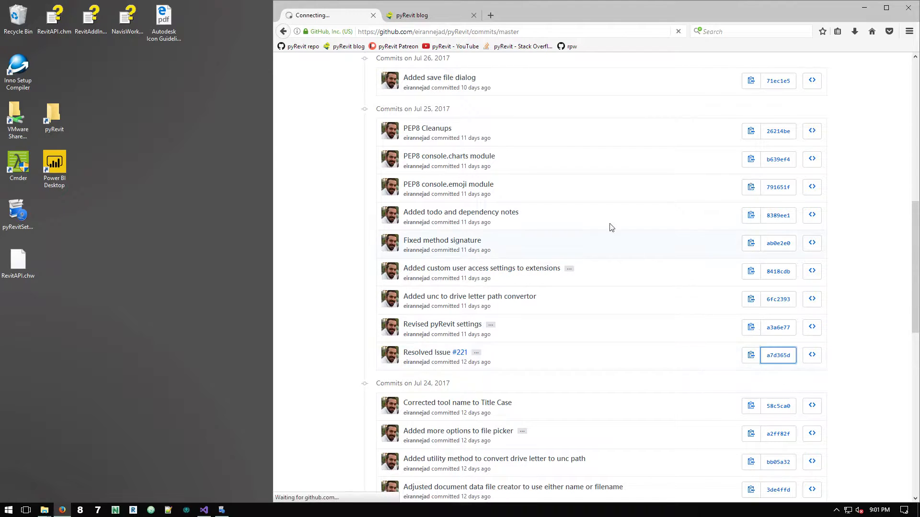
# Step: Copy the commit's full hash and paste it as the Git Commit Hash Value in the pyRevit setup wizard
pyautogui.doubleClick(801, 204)
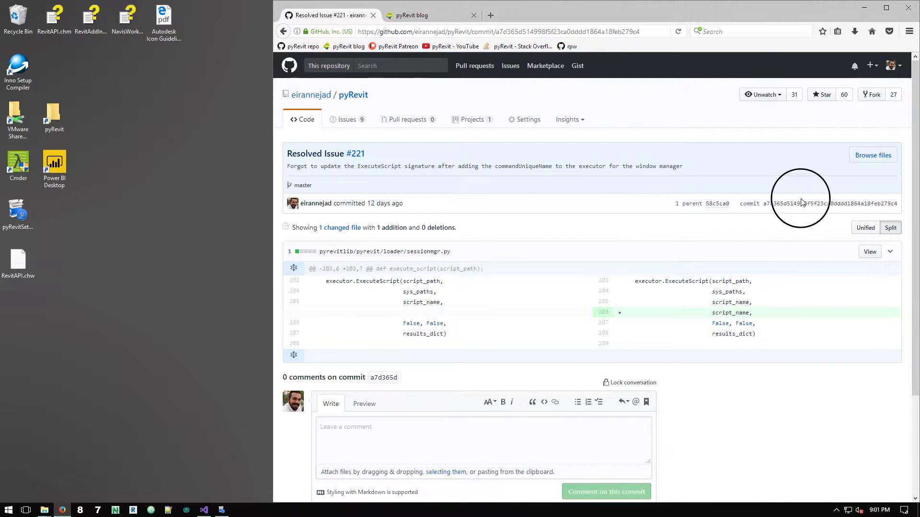
pyautogui.rightClick(801, 202)
pyautogui.click(820, 211)
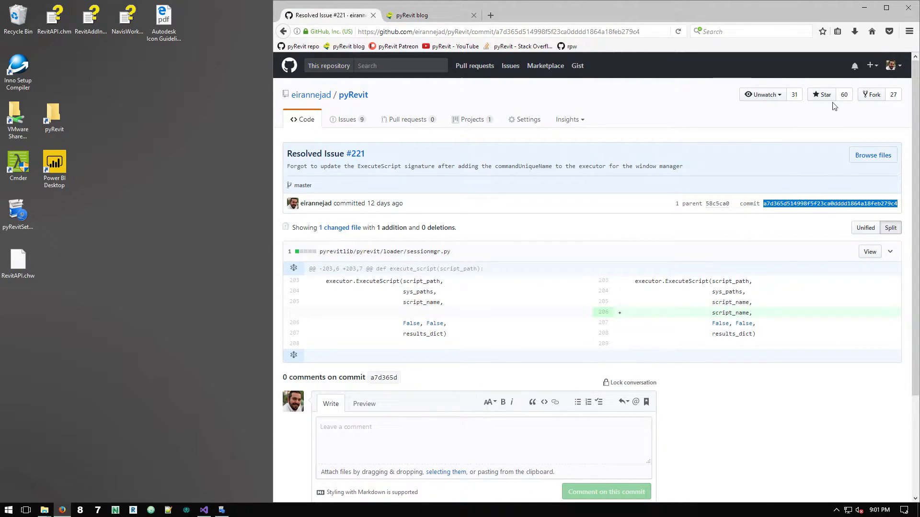
pyautogui.click(865, 8)
pyautogui.rightClick(412, 246)
pyautogui.click(445, 281)
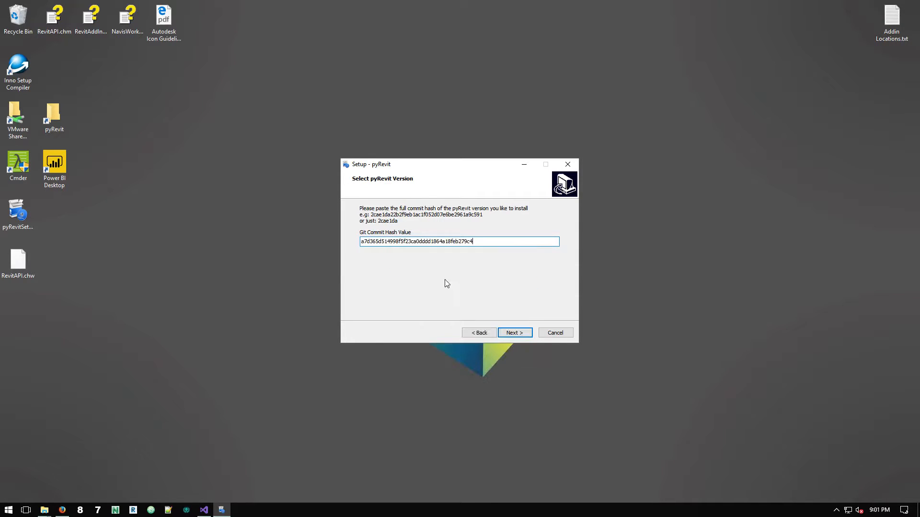
# Step: Shorten the Git commit hash to a7d365d and start the pyRevit installation
pyautogui.moveTo(474, 241); pyautogui.dragTo(416, 242)
pyautogui.press('BackSpace')
pyautogui.moveTo(382, 242); pyautogui.dragTo(487, 239)
pyautogui.press('BackSpace')
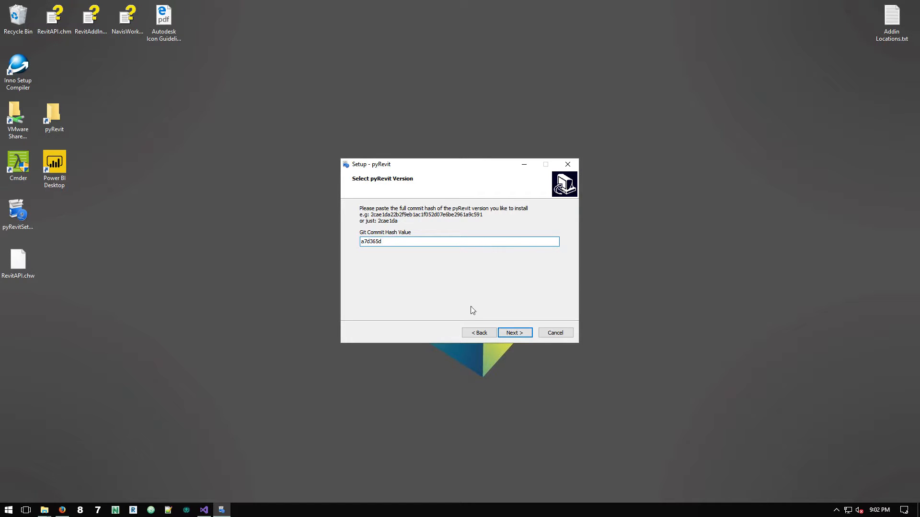
pyautogui.click(506, 333)
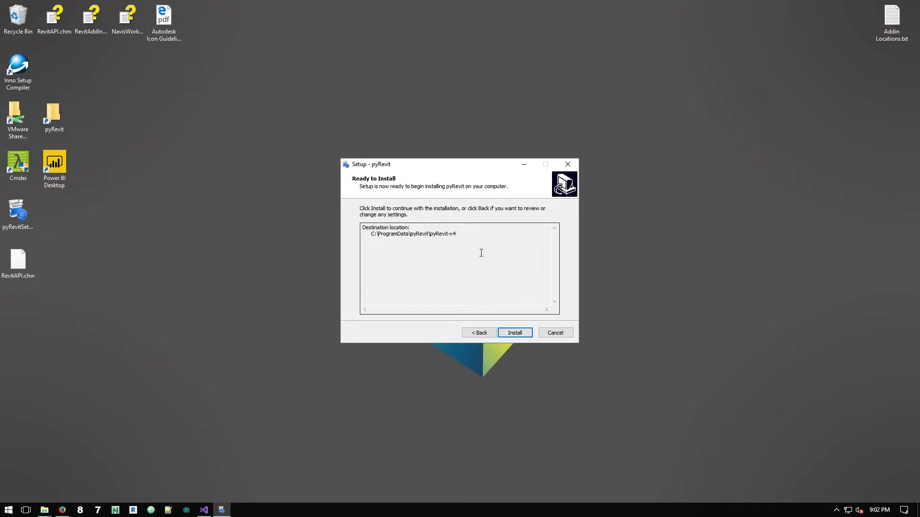
pyautogui.click(514, 333)
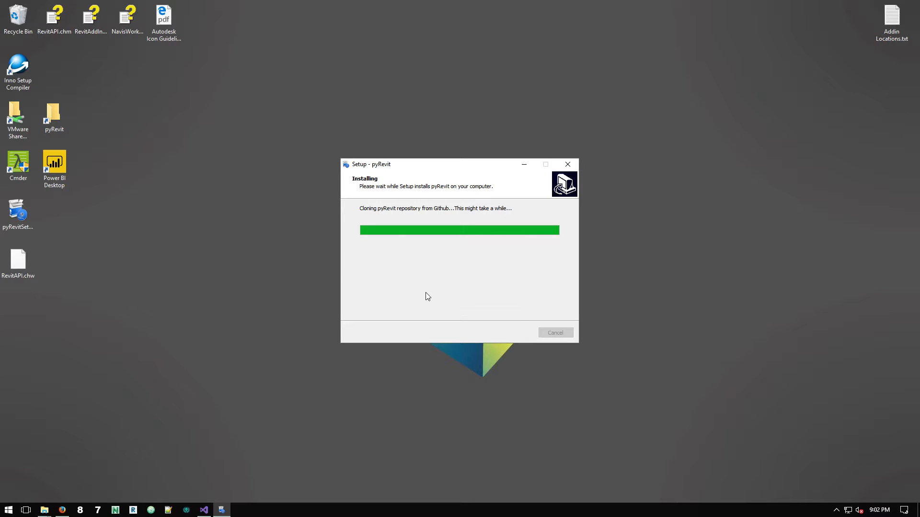
# Step: Switch to File Explorer and open the pyRevit-v4 folder under C:\ProgramData\pyRevit
pyautogui.click(44, 510)
pyautogui.click(114, 440)
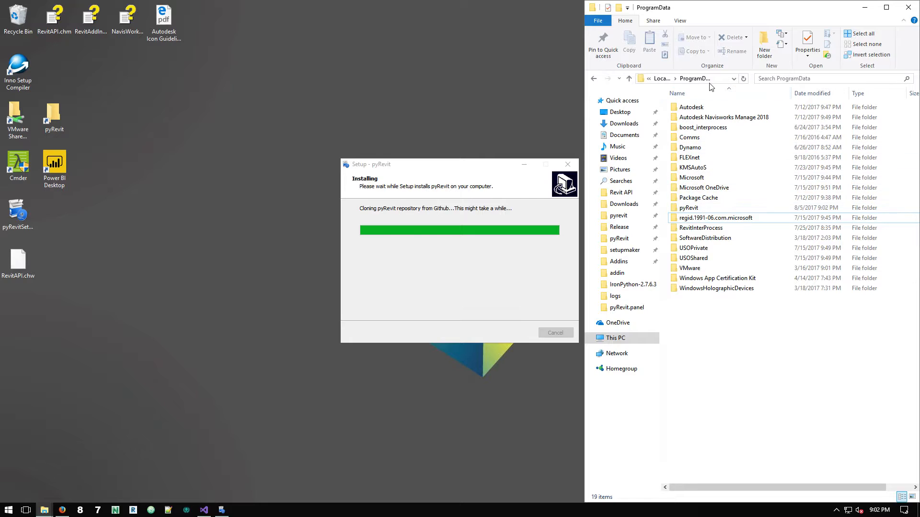
pyautogui.click(723, 79)
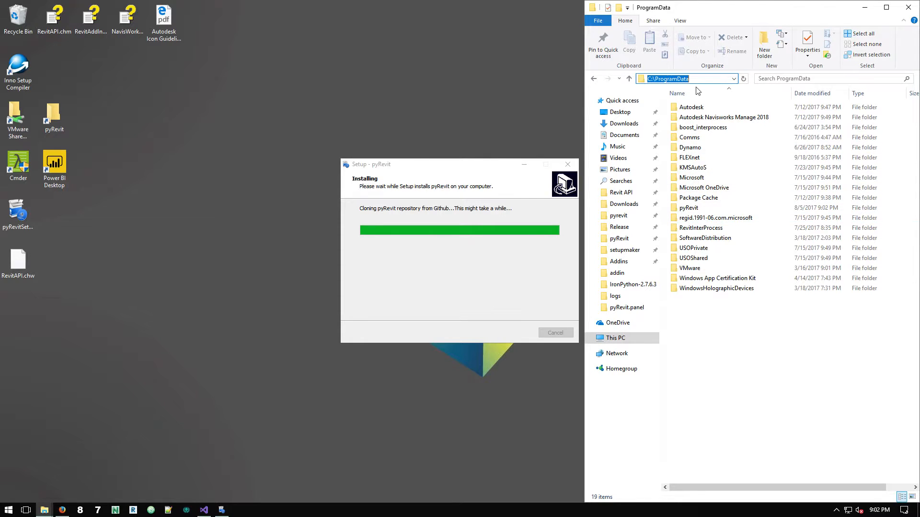
pyautogui.doubleClick(701, 210)
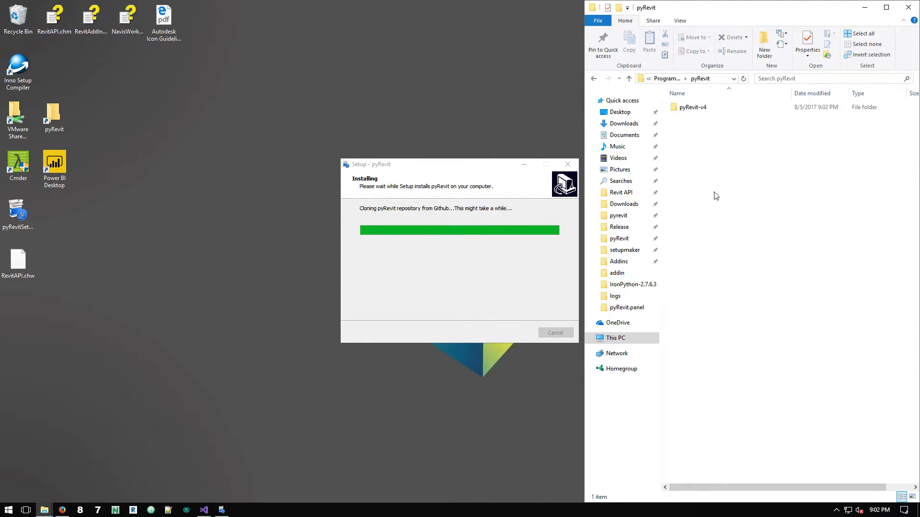
pyautogui.doubleClick(692, 108)
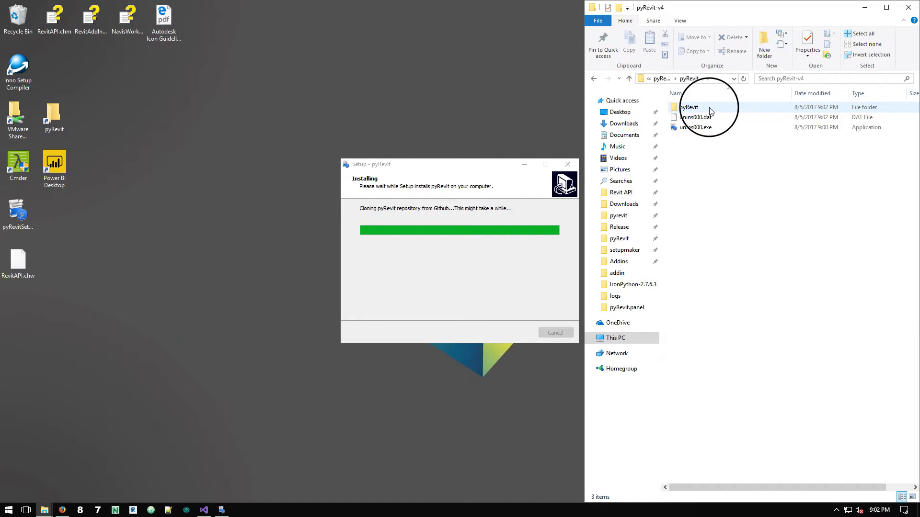
# Step: Open the pyRevit folder inside pyRevit-v4, examine the contents of its .git folder, and return to the pyRevit folder
pyautogui.doubleClick(688, 107)
pyautogui.moveTo(581, 104); pyautogui.dragTo(434, 103)
pyautogui.click(535, 111)
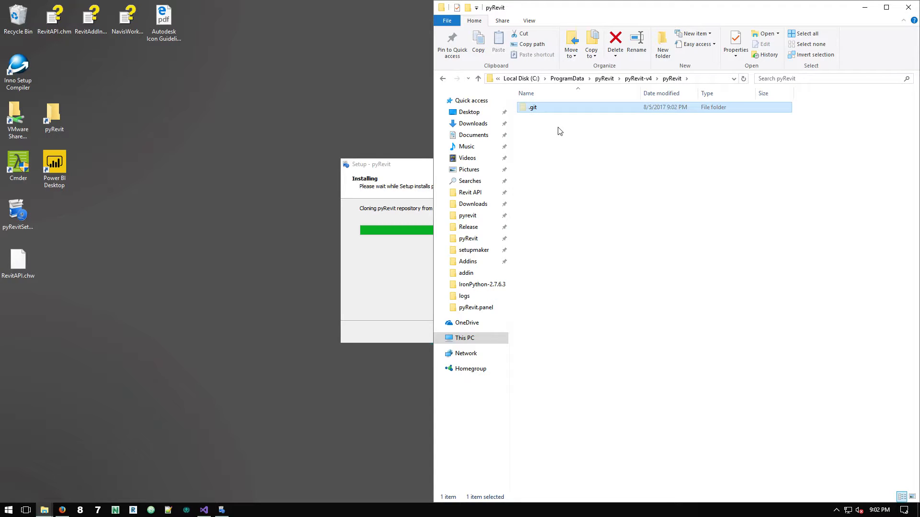
pyautogui.click(382, 215)
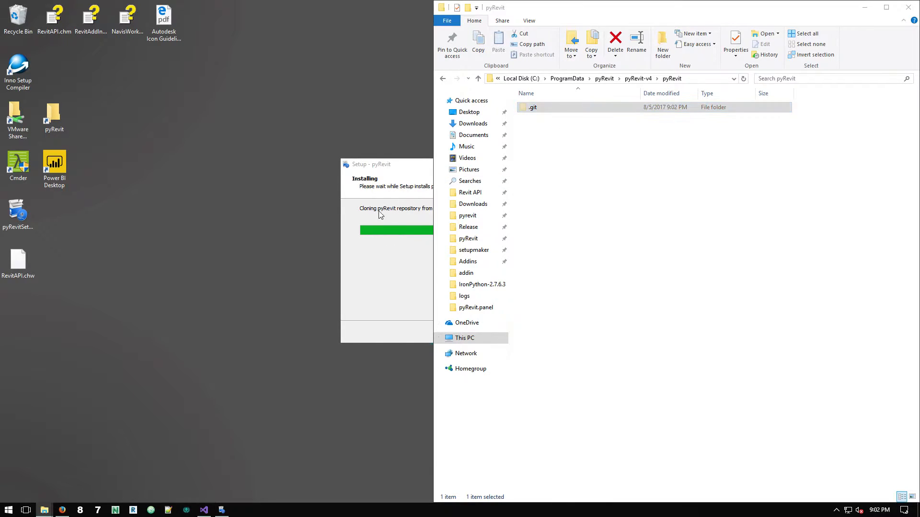
pyautogui.doubleClick(538, 110)
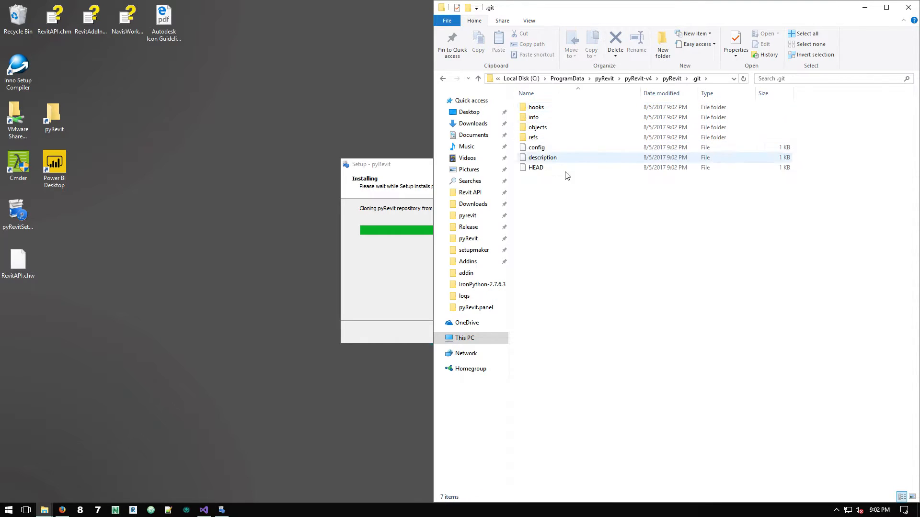
pyautogui.click(444, 80)
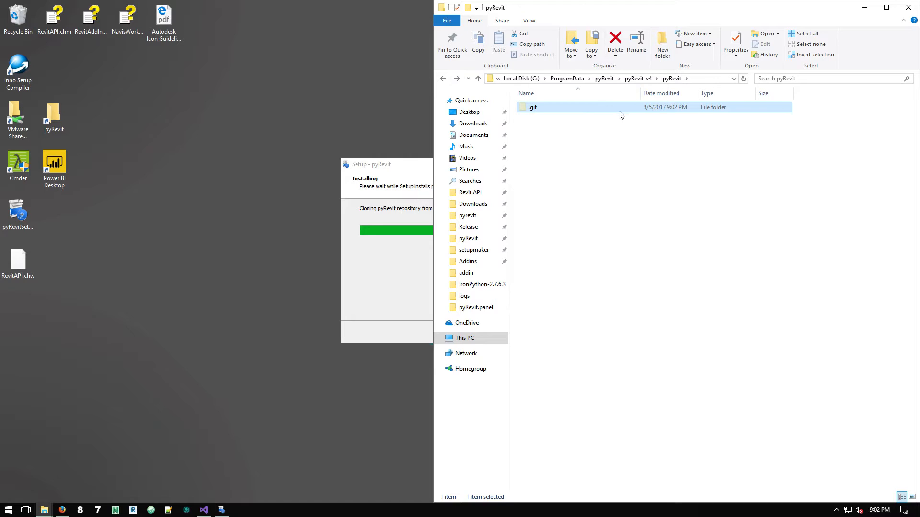
pyautogui.click(651, 236)
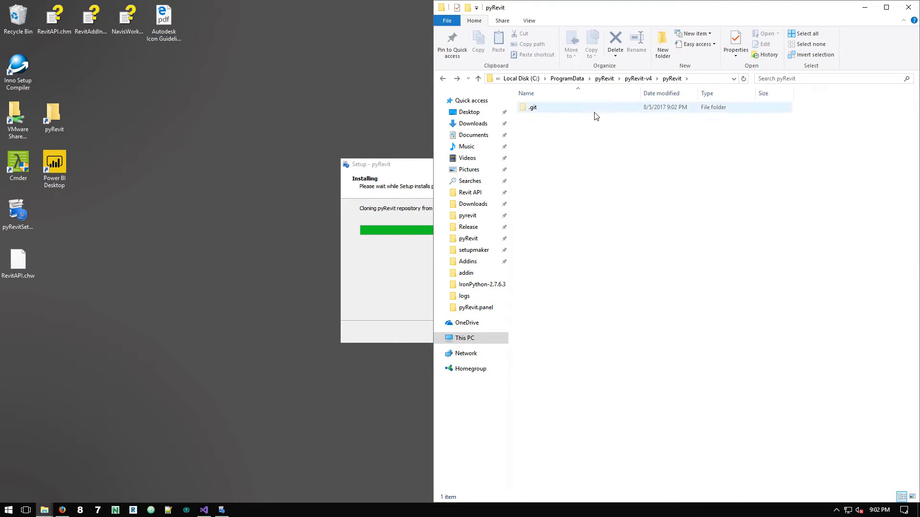
pyautogui.moveTo(433, 126); pyautogui.dragTo(584, 126)
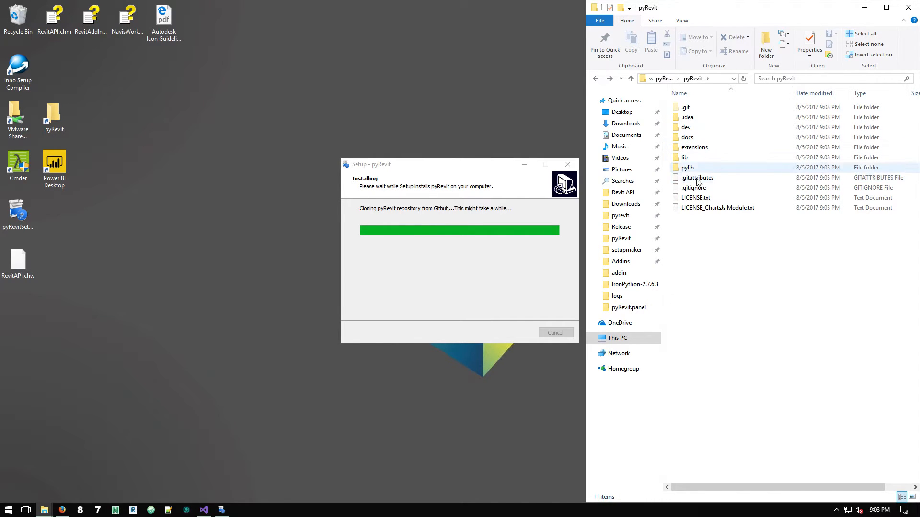
# Step: Finish the pyRevit installation and exit the setup wizard
pyautogui.click(686, 108)
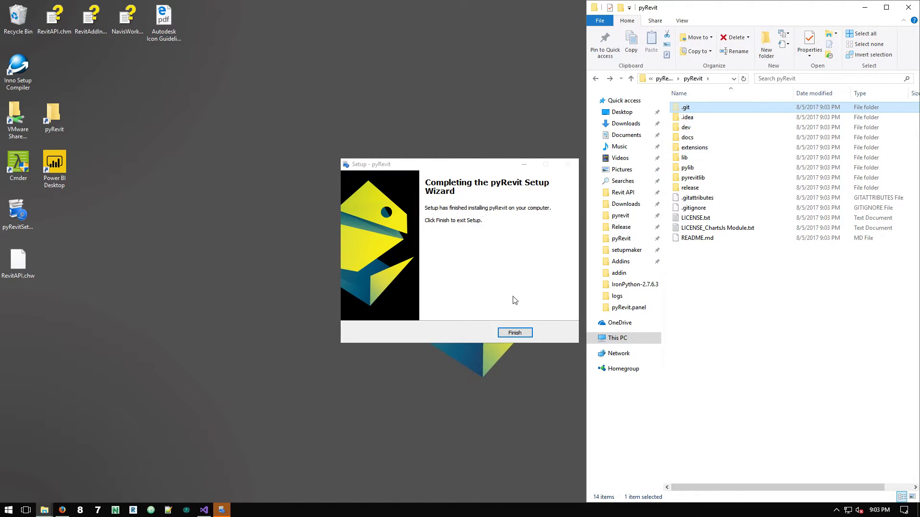
pyautogui.click(512, 335)
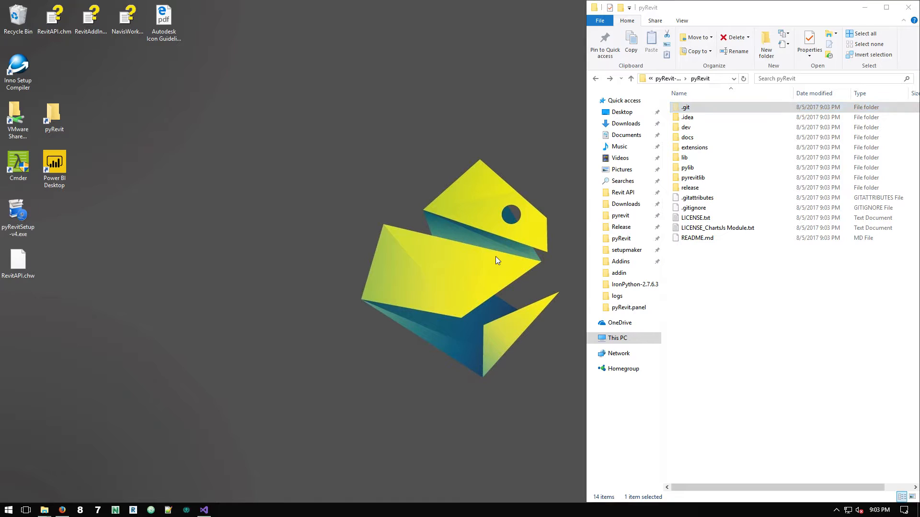
# Step: In a separate File Explorer window, go to %programdata%\Autodesk\Revit\Addins\2017, check the pyRevit.addin file, and close that window
pyautogui.press('super+e')
pyautogui.click(383, 167)
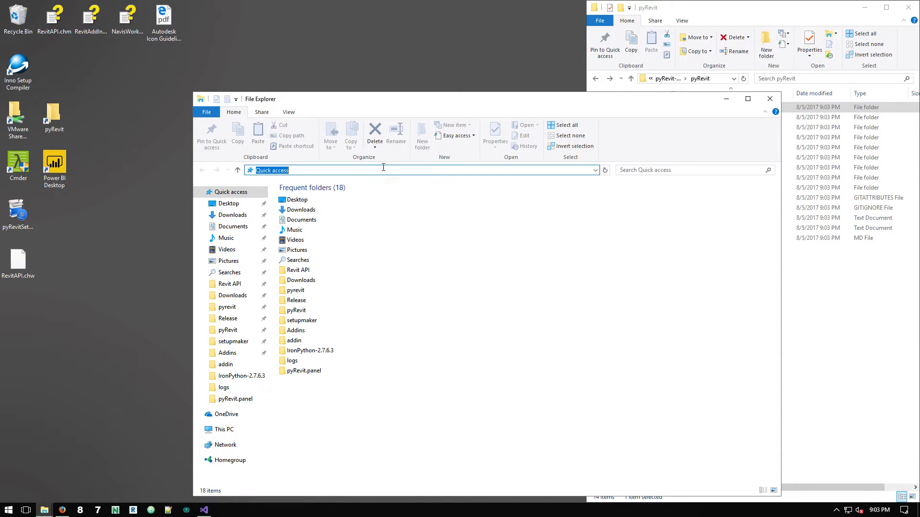
pyautogui.write('%programdata%')
pyautogui.press('Return')
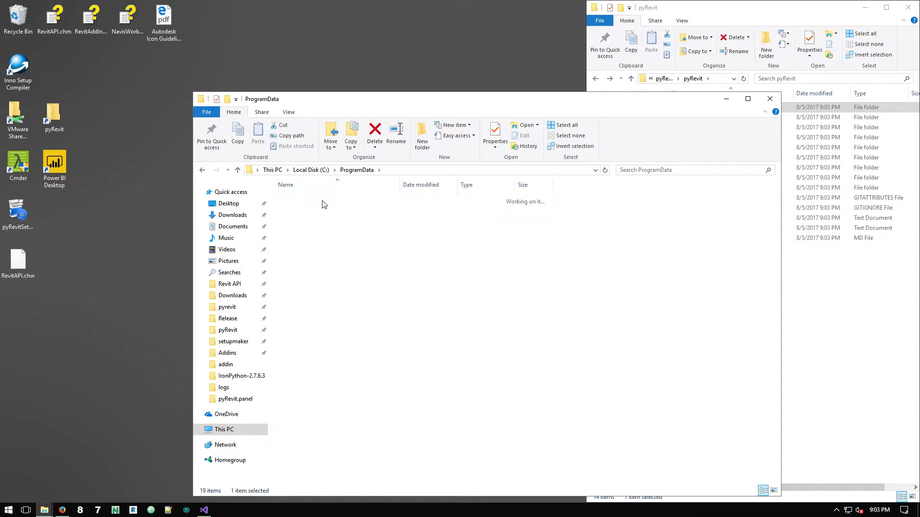
pyautogui.doubleClick(322, 204)
pyautogui.doubleClick(309, 340)
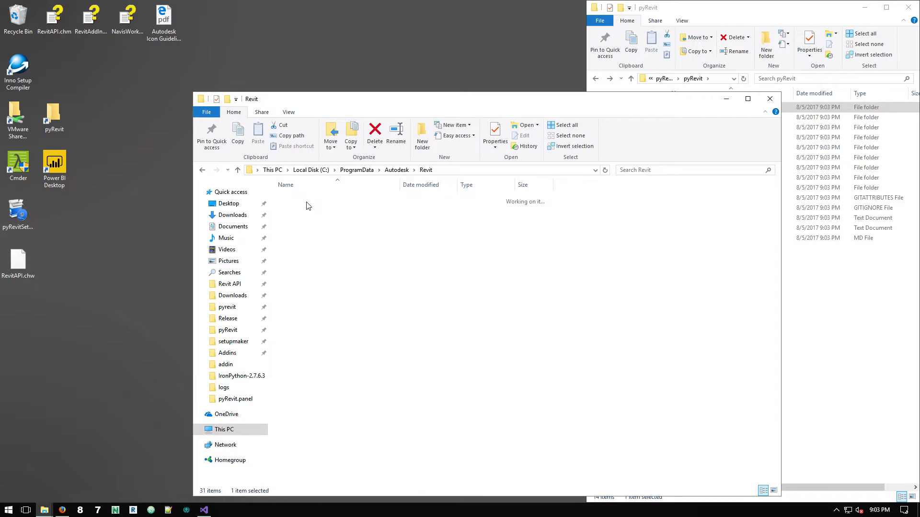
pyautogui.doubleClick(303, 200)
pyautogui.doubleClick(294, 199)
pyautogui.click(305, 259)
pyautogui.moveTo(451, 102); pyautogui.dragTo(412, 82)
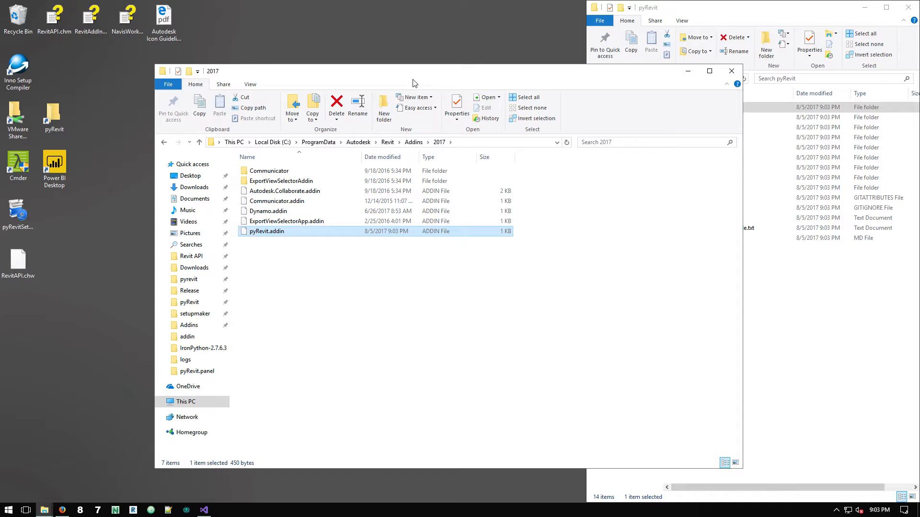
pyautogui.click(731, 71)
# Step: Launch GitKraken and copy the full path of the installed pyRevit folder from File Explorer
pyautogui.rightClick(754, 286)
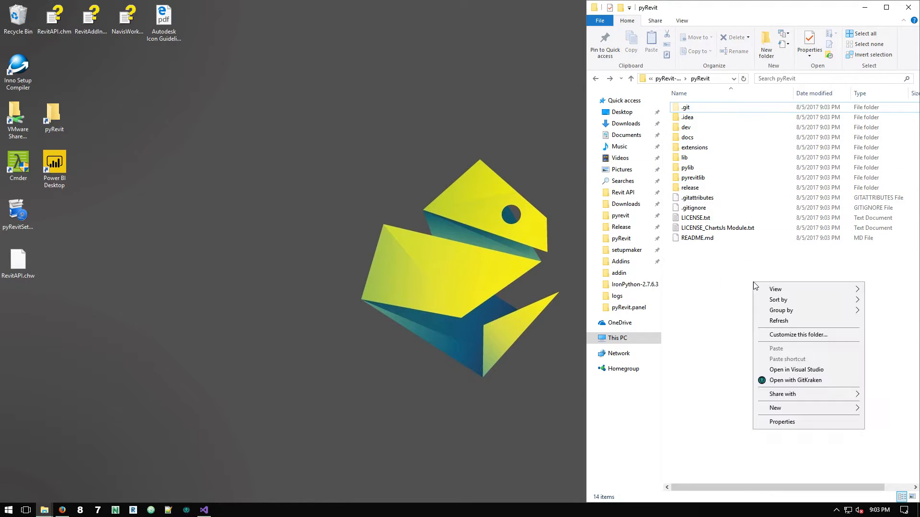
pyautogui.click(729, 273)
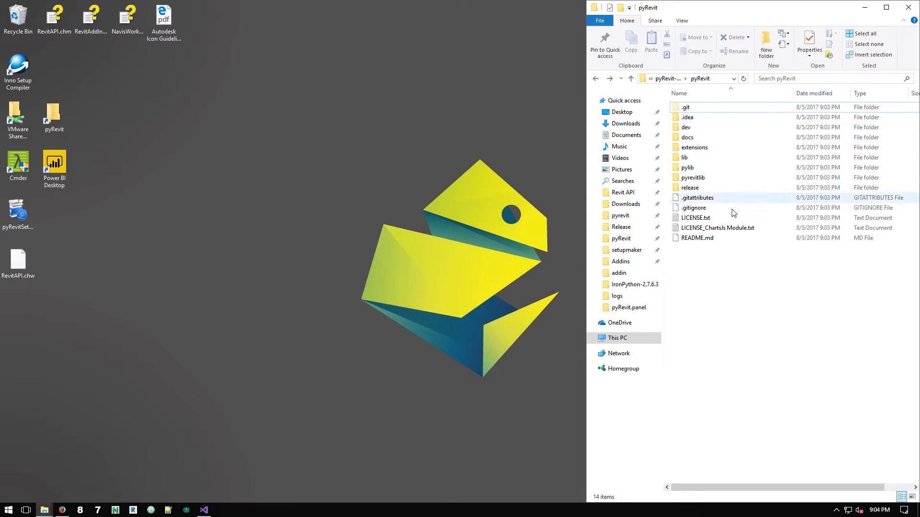
pyautogui.moveTo(589, 226); pyautogui.dragTo(273, 226)
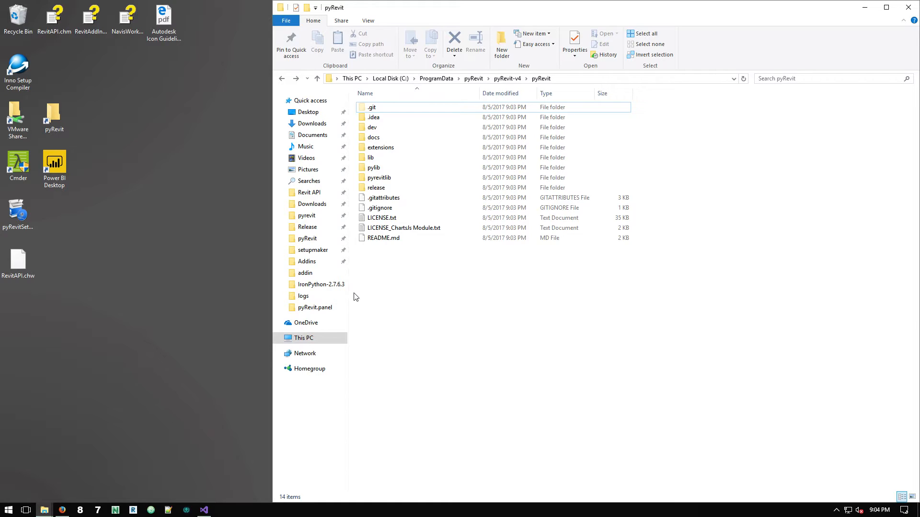
pyautogui.click(186, 510)
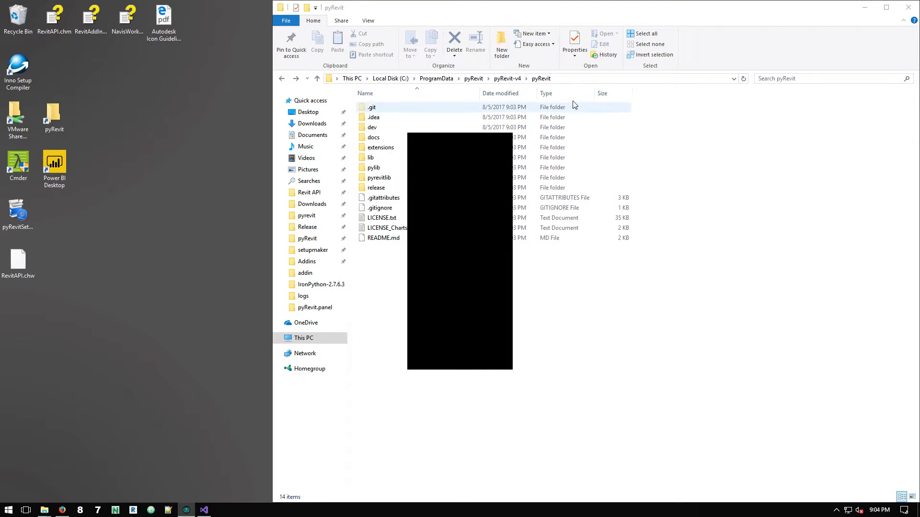
pyautogui.click(566, 78)
pyautogui.rightClick(420, 80)
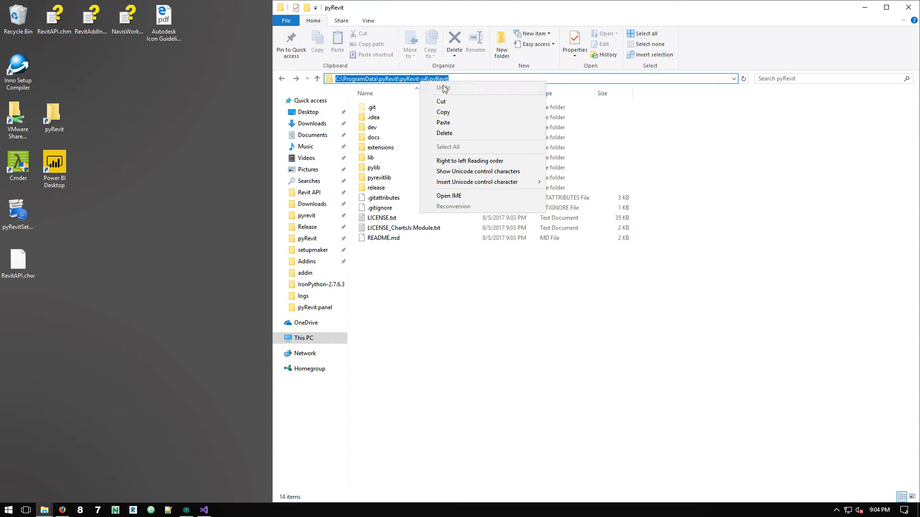
pyautogui.click(455, 112)
pyautogui.click(865, 7)
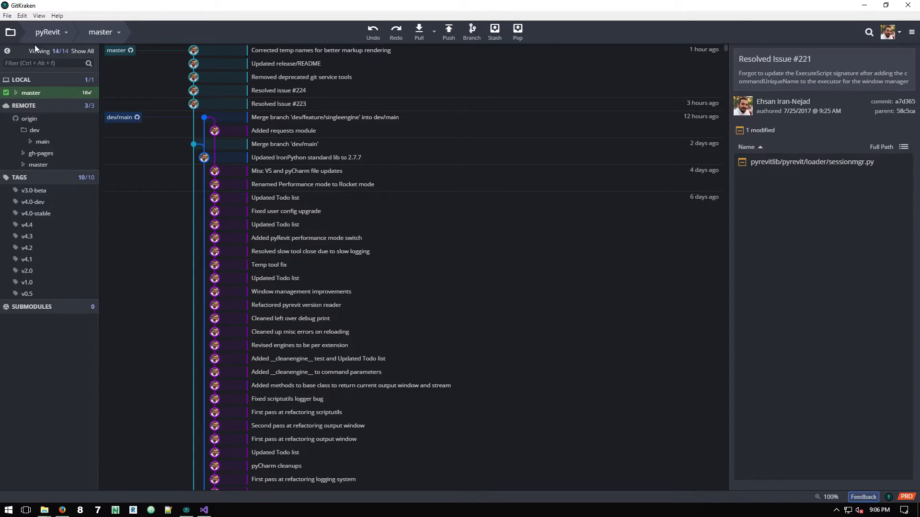
# Step: Open the repository at C:\ProgramData\pyRevit\pyRevit-v4\pyRevit in GitKraken
pyautogui.click(11, 34)
pyautogui.click(358, 78)
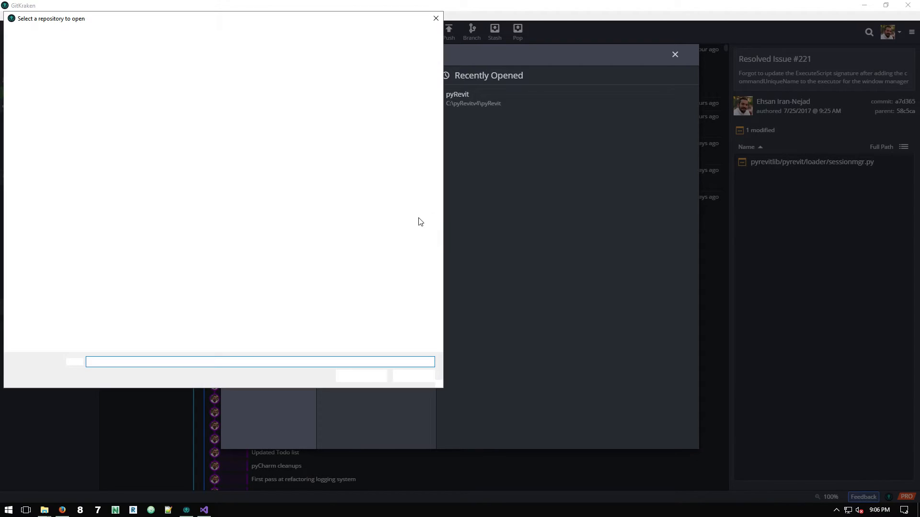
pyautogui.hotkey('ctrl', 'v')
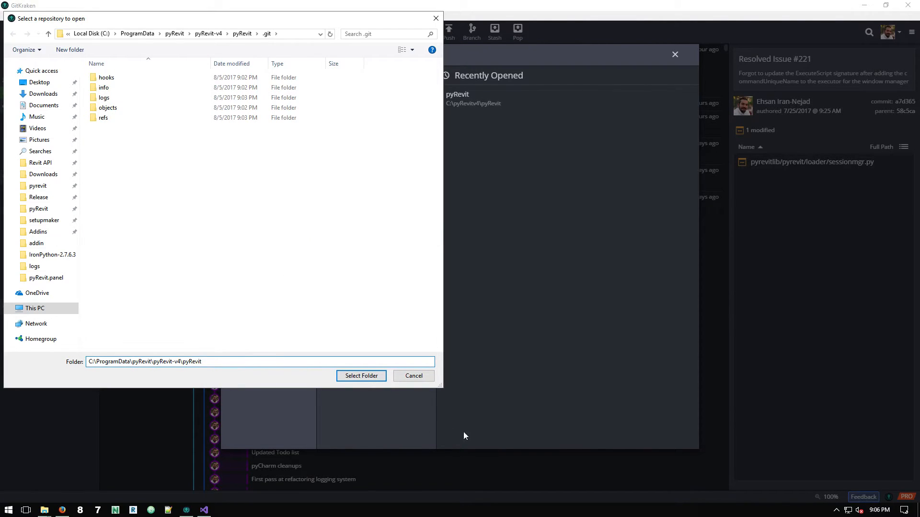
pyautogui.click(365, 377)
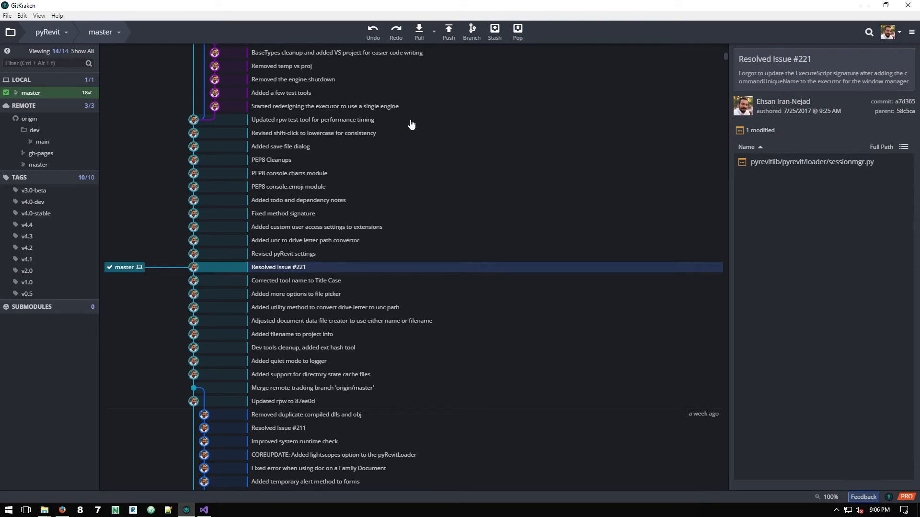
# Step: Examine the commit graph to compare the local master at "Resolved Issue #221" with the newer commits on remote master
pyautogui.scroll(1, 406, 155)
pyautogui.scroll(15, 405, 153)
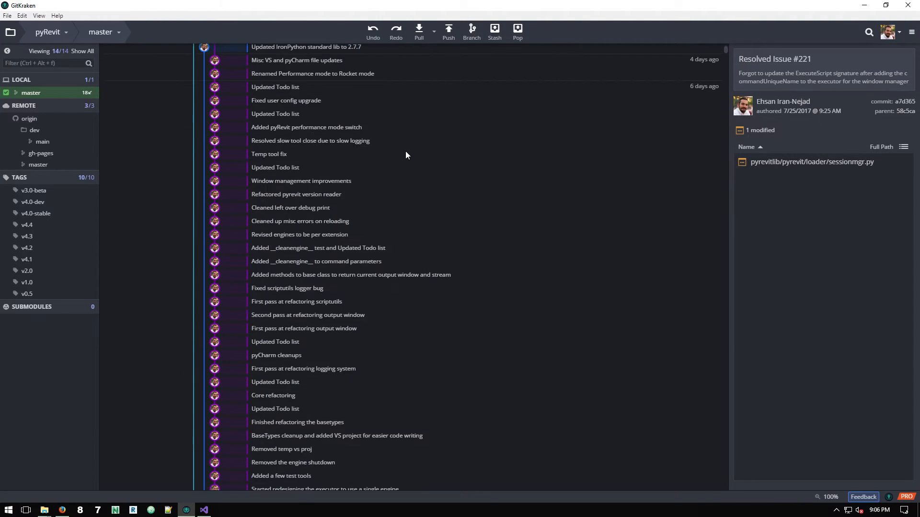
pyautogui.scroll(-5, 403, 153)
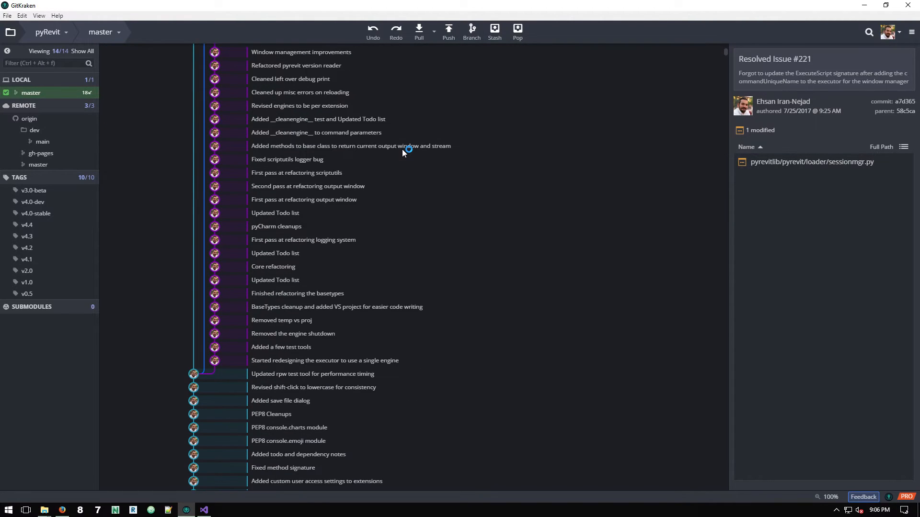
pyautogui.scroll(-4, 402, 158)
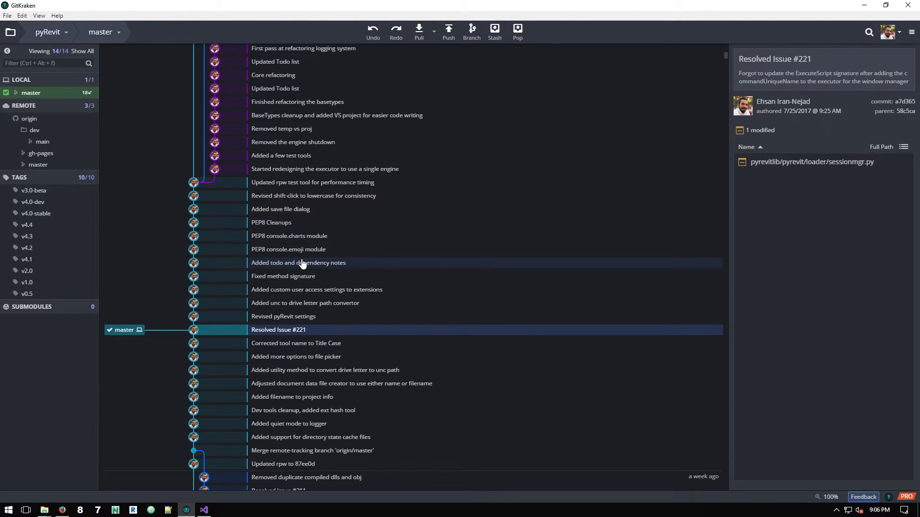
pyautogui.scroll(6, 303, 261)
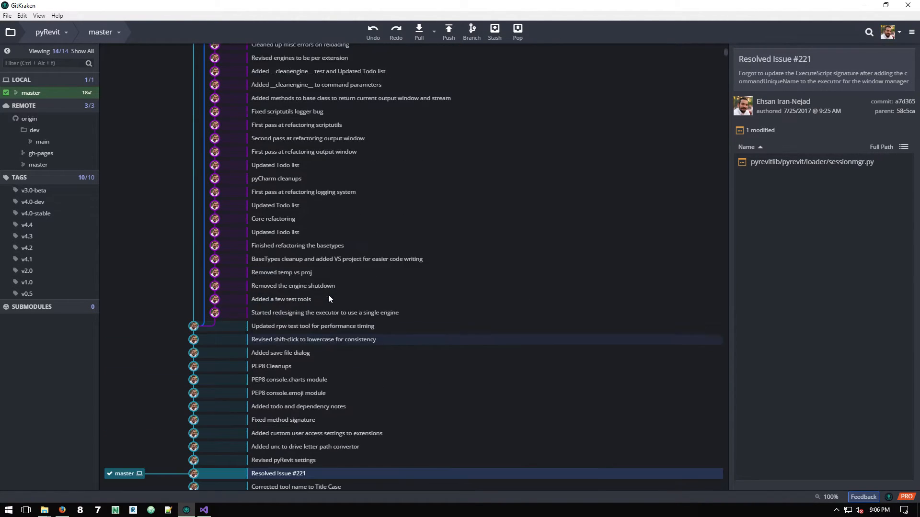
pyautogui.scroll(3, 329, 295)
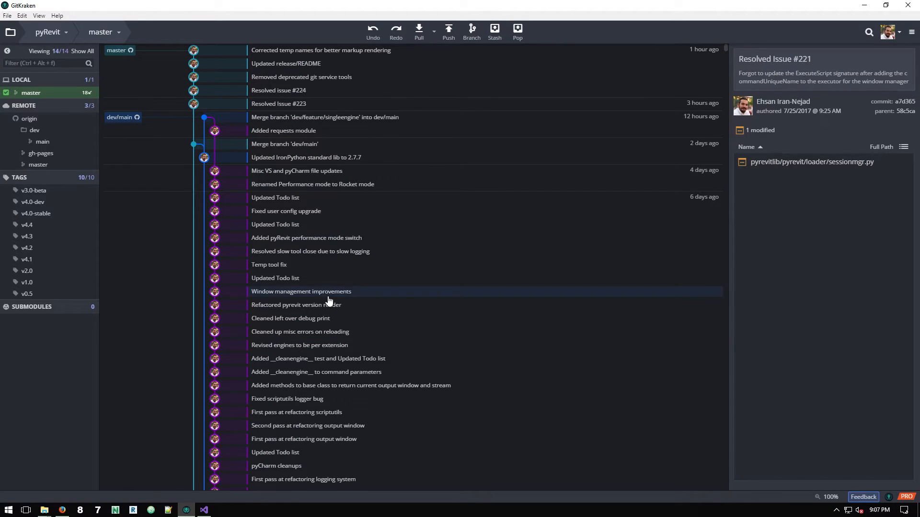
pyautogui.scroll(-4, 343, 234)
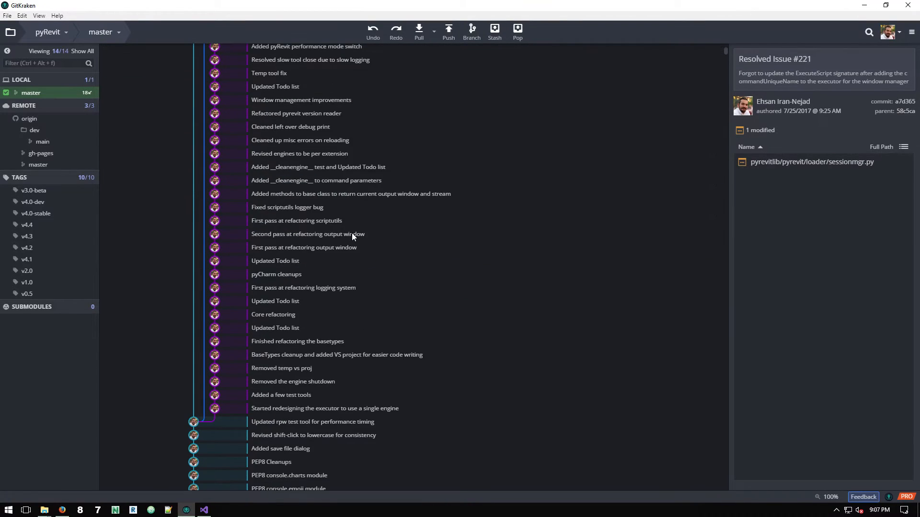
pyautogui.scroll(-3, 339, 258)
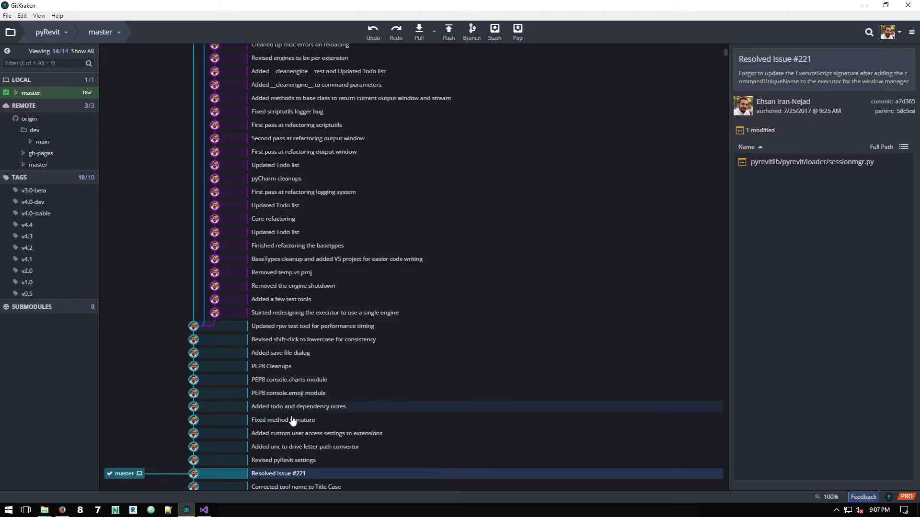
pyautogui.scroll(-1, 301, 391)
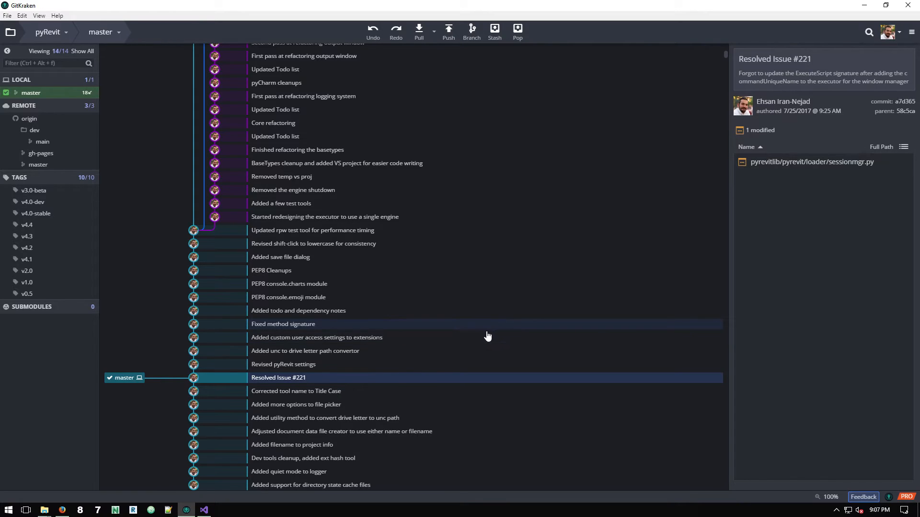
pyautogui.scroll(1, 400, 261)
pyautogui.scroll(7, 399, 261)
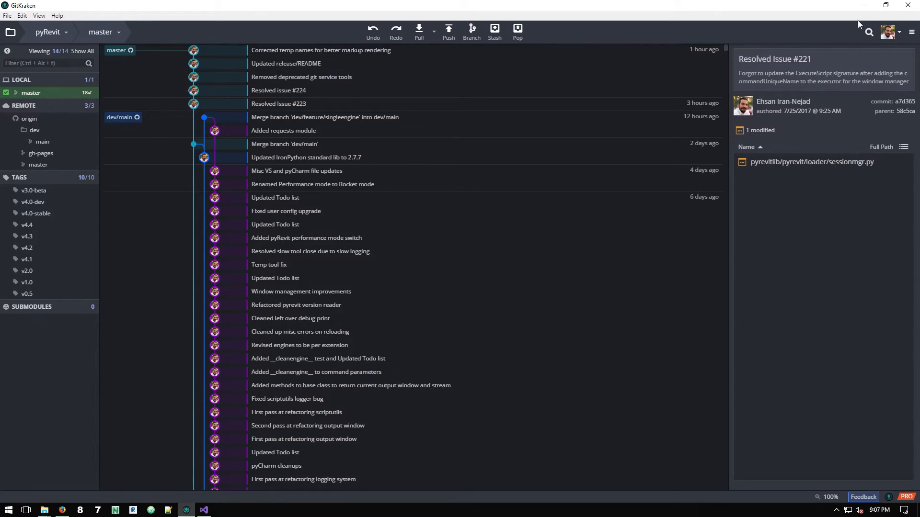
# Step: Minimize GitKraken, switch to Firefox, and open the main page of the pyRevit repository on GitHub
pyautogui.click(864, 6)
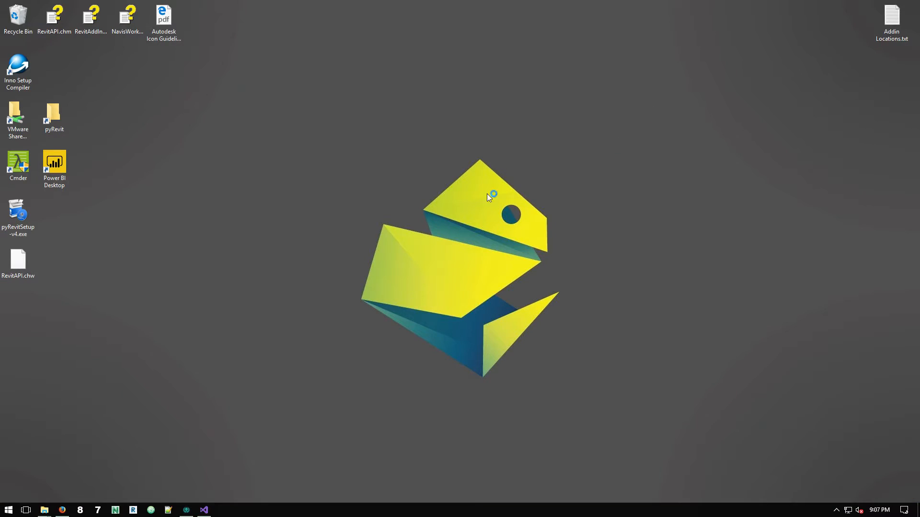
pyautogui.click(64, 510)
pyautogui.click(354, 96)
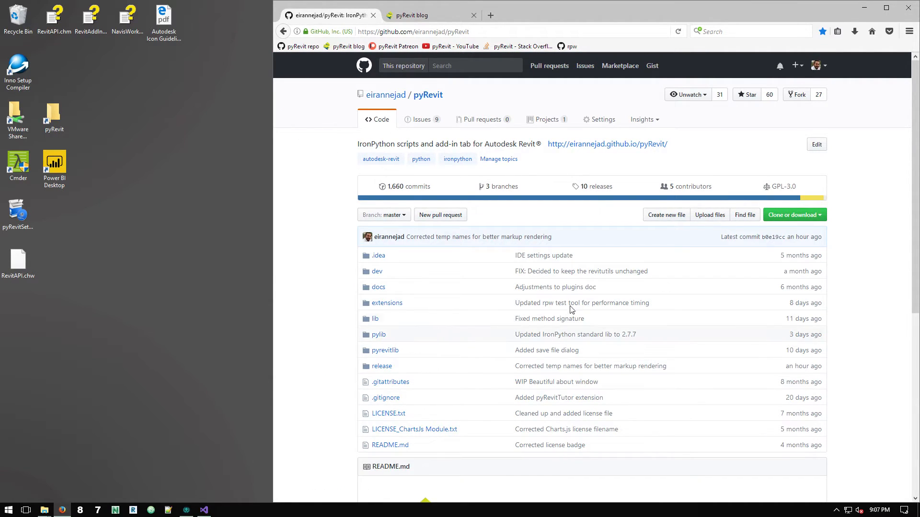
# Step: Open the repository's release folder and read its README about the install scripts and pyrevitgitservices commands
pyautogui.moveTo(915, 219); pyautogui.dragTo(914, 287)
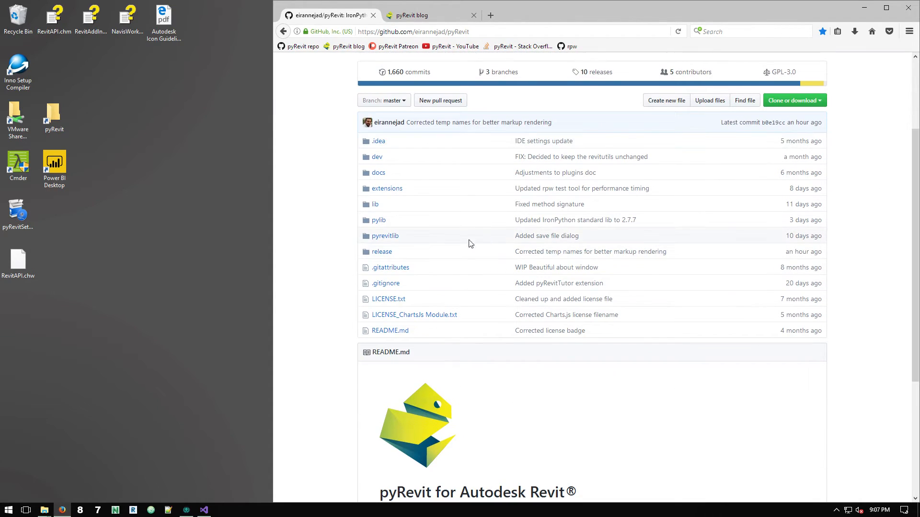
pyautogui.click(382, 252)
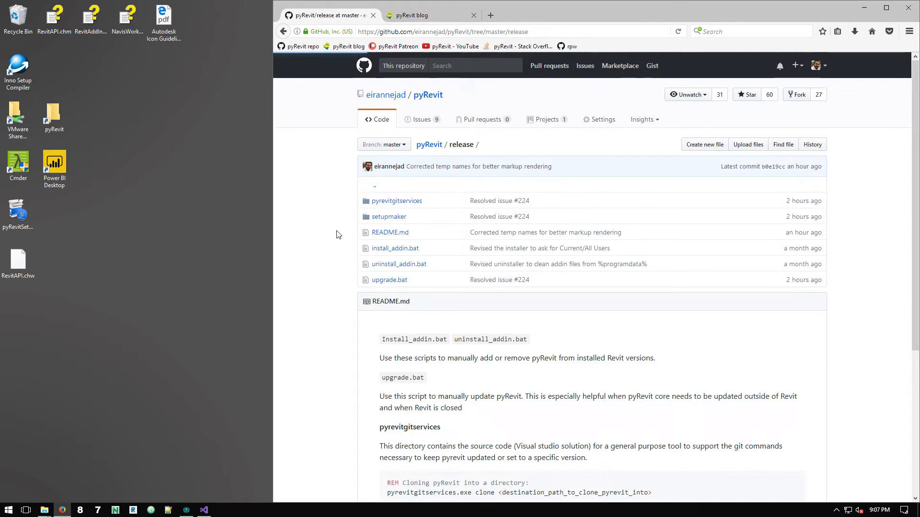
pyautogui.scroll(-3, 342, 243)
pyautogui.moveTo(915, 251); pyautogui.dragTo(916, 310)
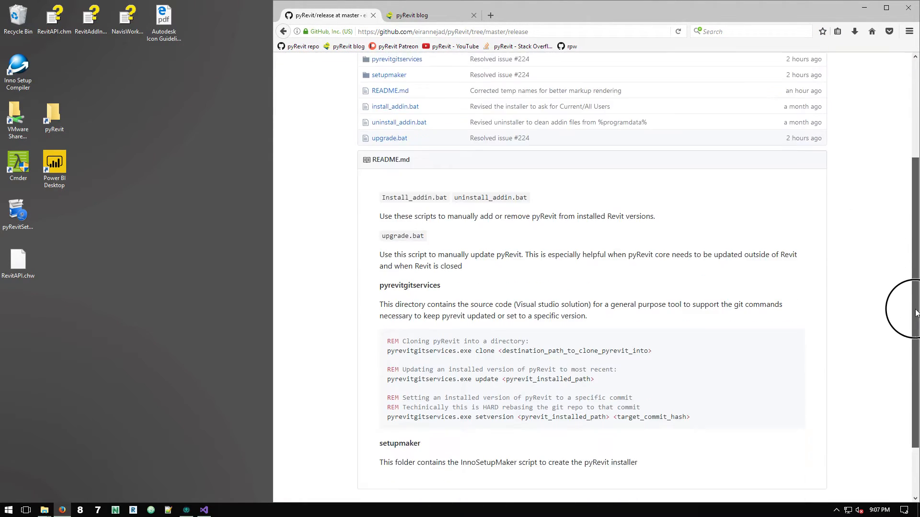
# Step: Review the README's descriptions of the install_addin, uninstall_addin and upgrade scripts, and highlight the pyrevitgitservices heading
pyautogui.scroll(-2, 839, 310)
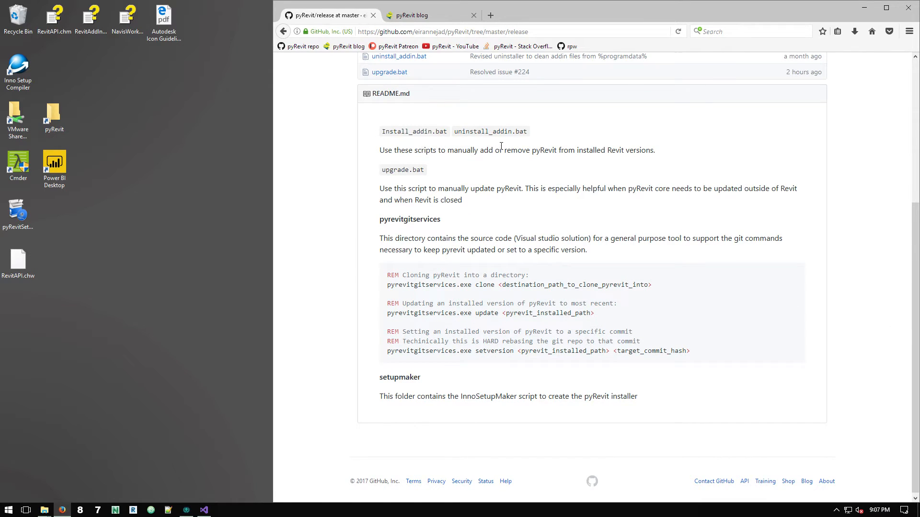
pyautogui.moveTo(916, 209); pyautogui.dragTo(918, 168)
pyautogui.click(237, 147)
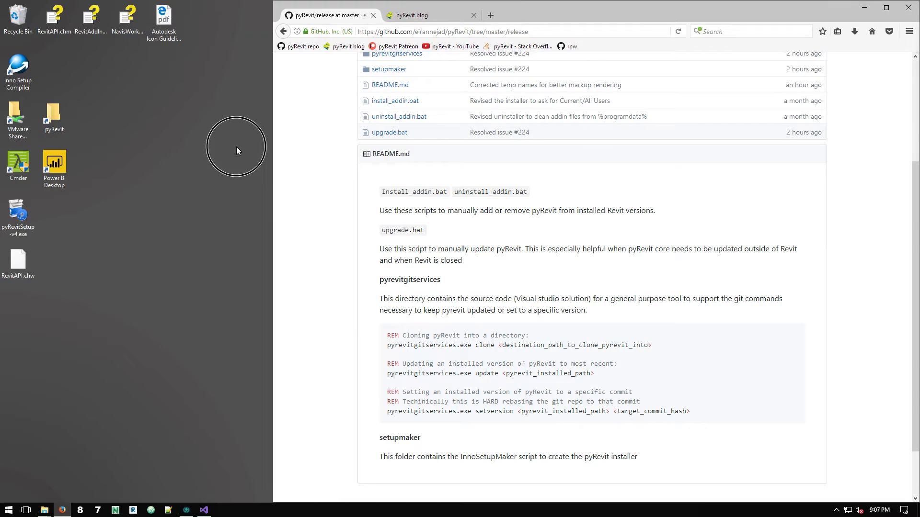
pyautogui.click(313, 152)
pyautogui.scroll(2, 316, 127)
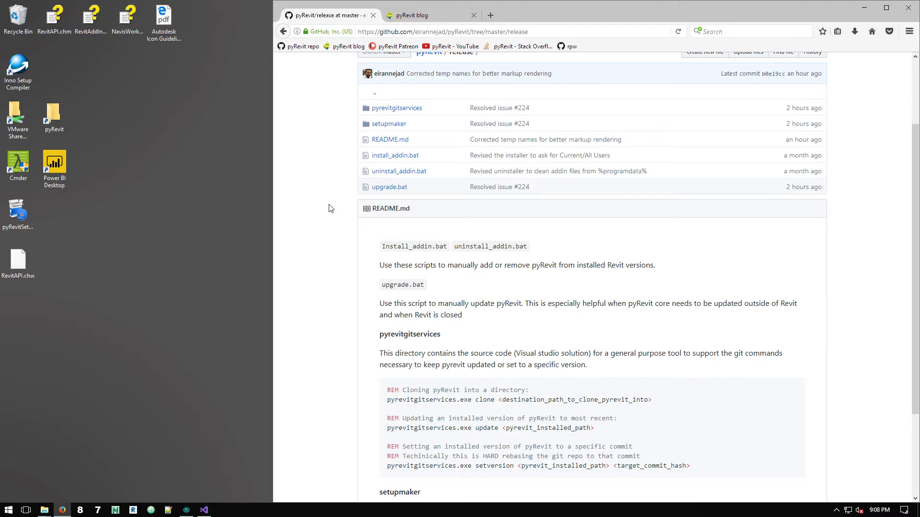
pyautogui.scroll(-5, 403, 247)
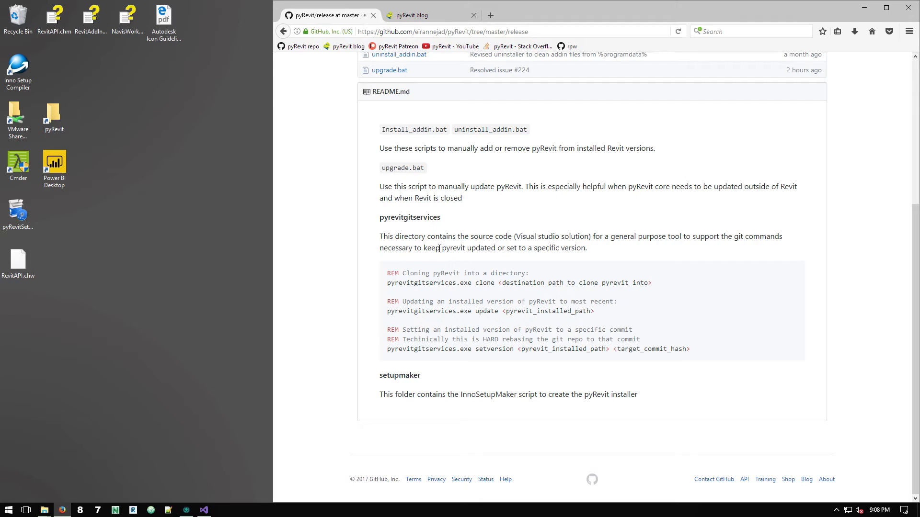
pyautogui.doubleClick(423, 217)
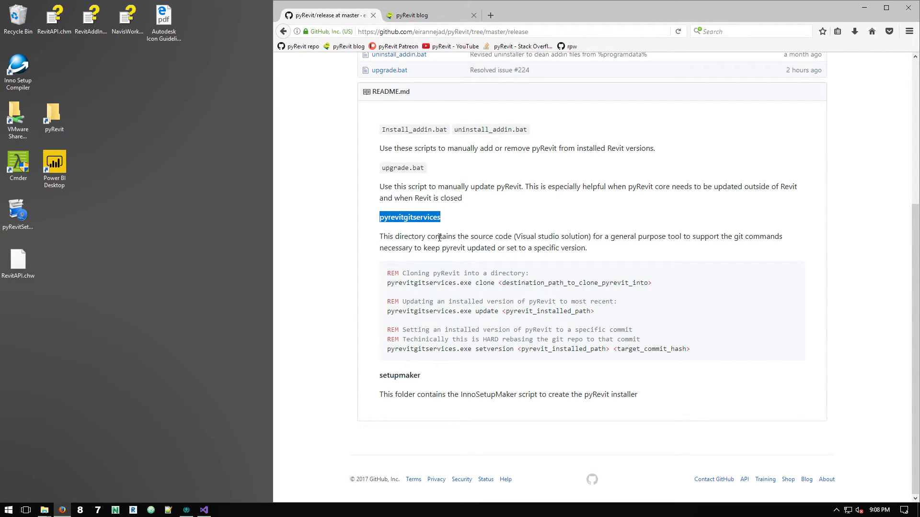
# Step: Open a File Explorer window and browse to the release folder of the shared pyRevit repository
pyautogui.press('super+e')
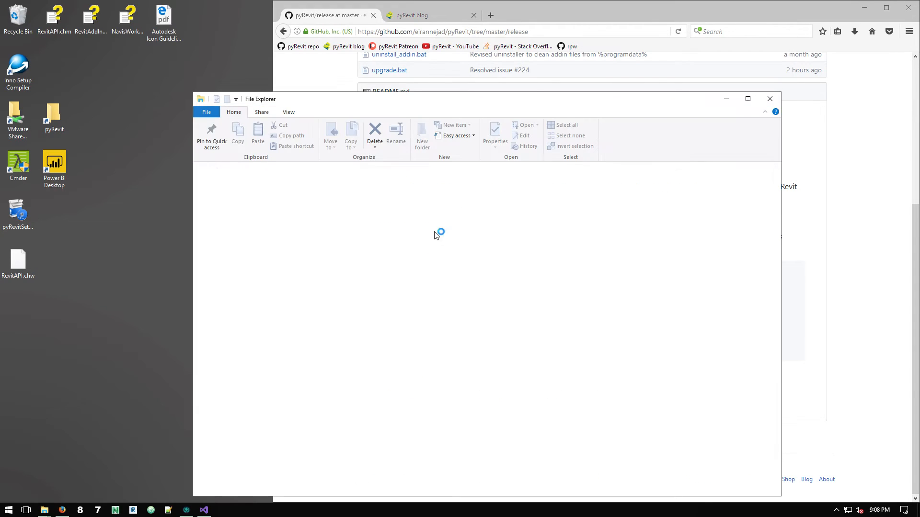
pyautogui.click(240, 307)
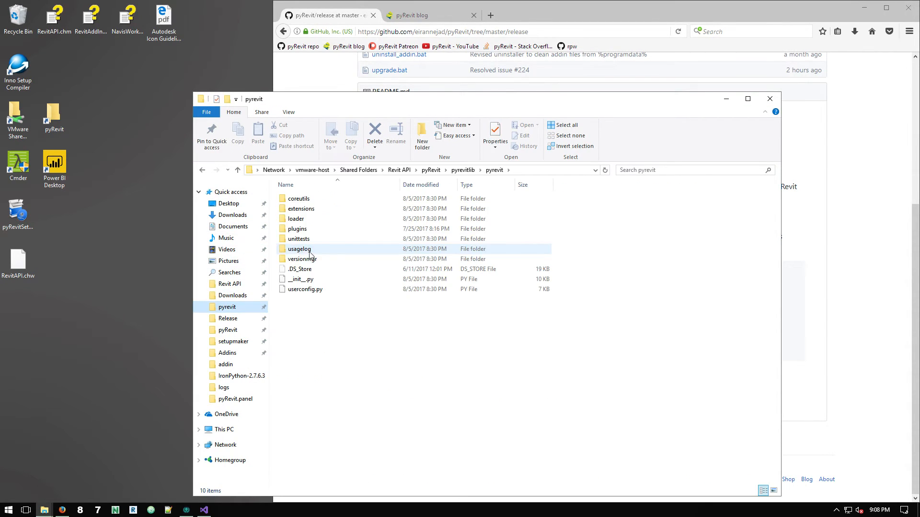
pyautogui.click(430, 171)
pyautogui.doubleClick(318, 281)
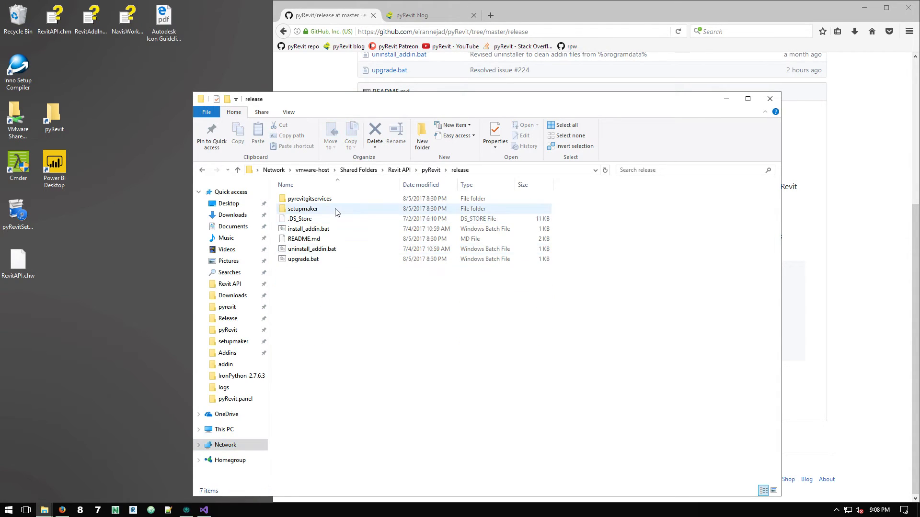
# Step: Locate pyrevitgitservices.exe in pyrevitgitservices\pyrevitgitservices\bin\Release, select it, and close the File Explorer window
pyautogui.doubleClick(316, 200)
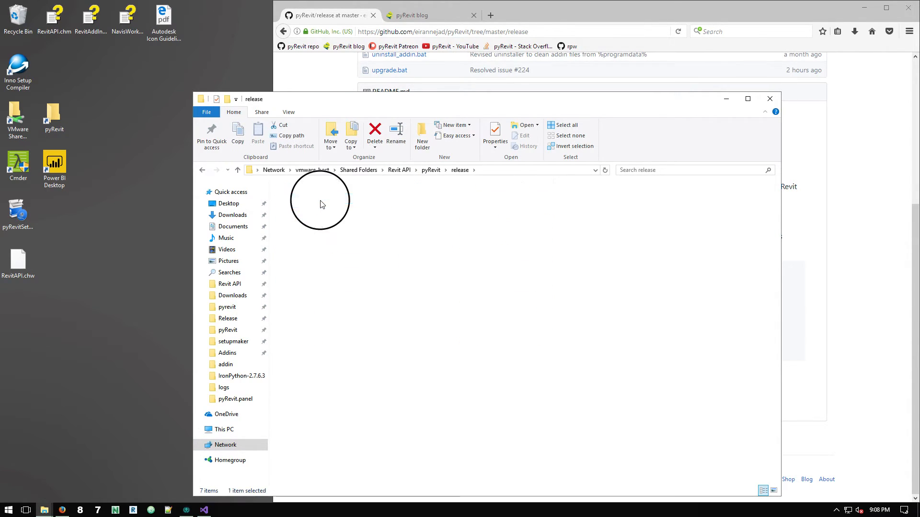
pyautogui.doubleClick(323, 218)
pyautogui.click(306, 202)
pyautogui.doubleClick(307, 201)
pyautogui.doubleClick(308, 200)
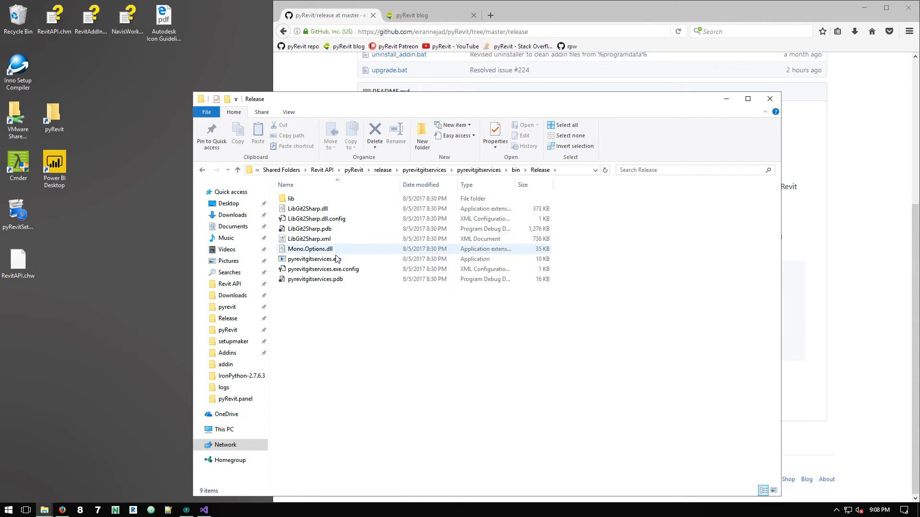
pyautogui.click(365, 259)
pyautogui.moveTo(597, 111); pyautogui.dragTo(567, 87)
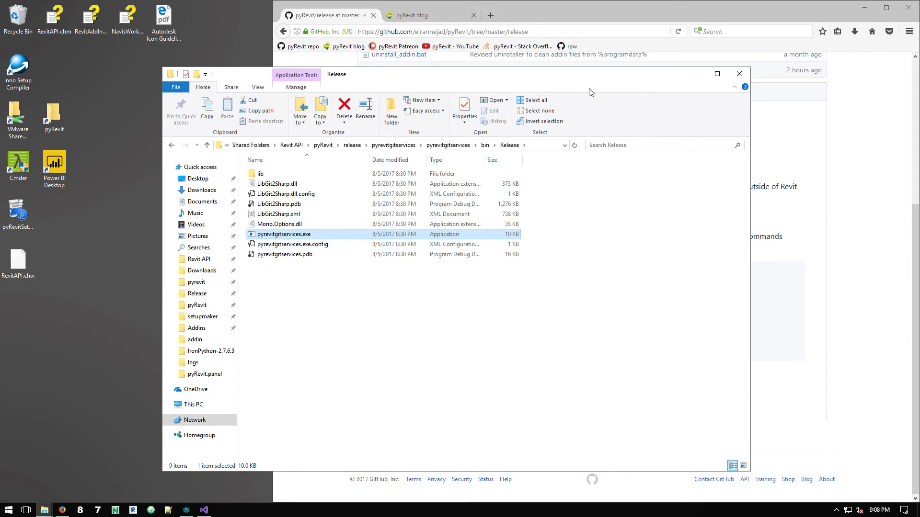
pyautogui.click(739, 73)
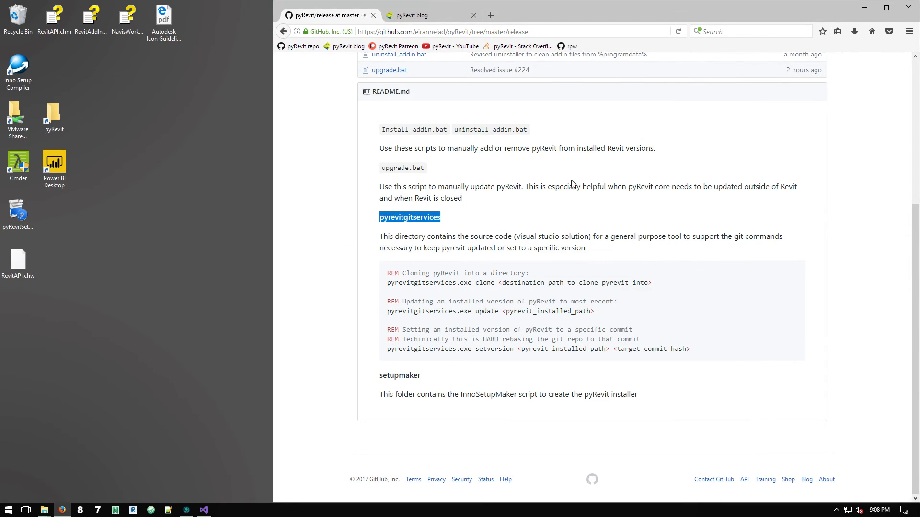
# Step: Examine the README's clone and update commands, highlighting the destination path and installed path arguments
pyautogui.click(496, 230)
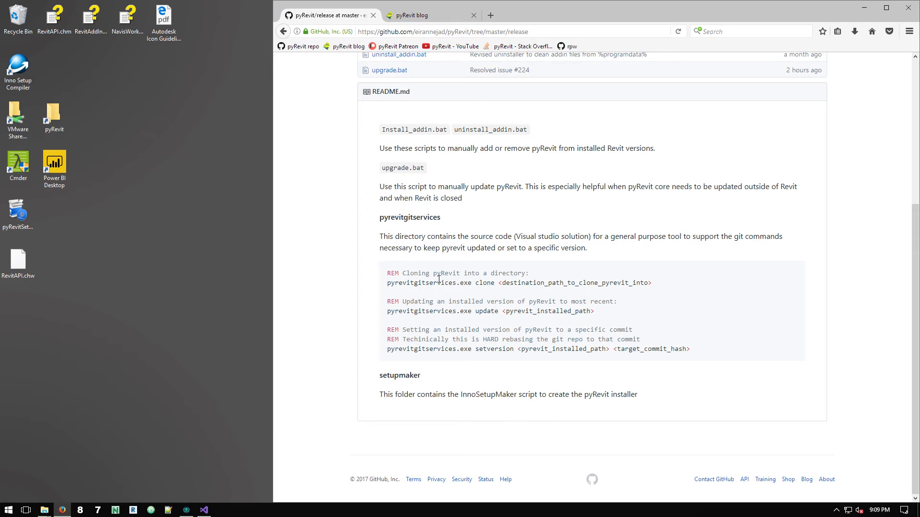
pyautogui.doubleClick(483, 283)
pyautogui.moveTo(499, 283); pyautogui.dragTo(674, 283)
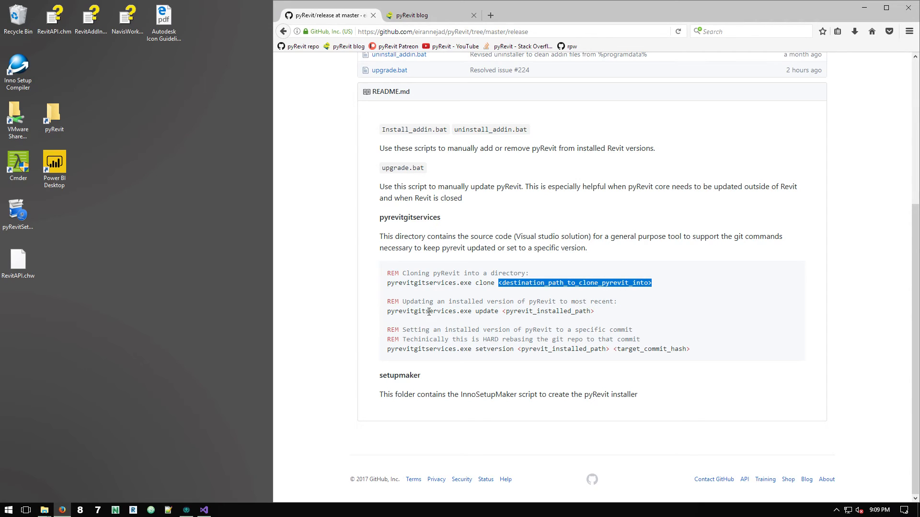
pyautogui.doubleClick(482, 311)
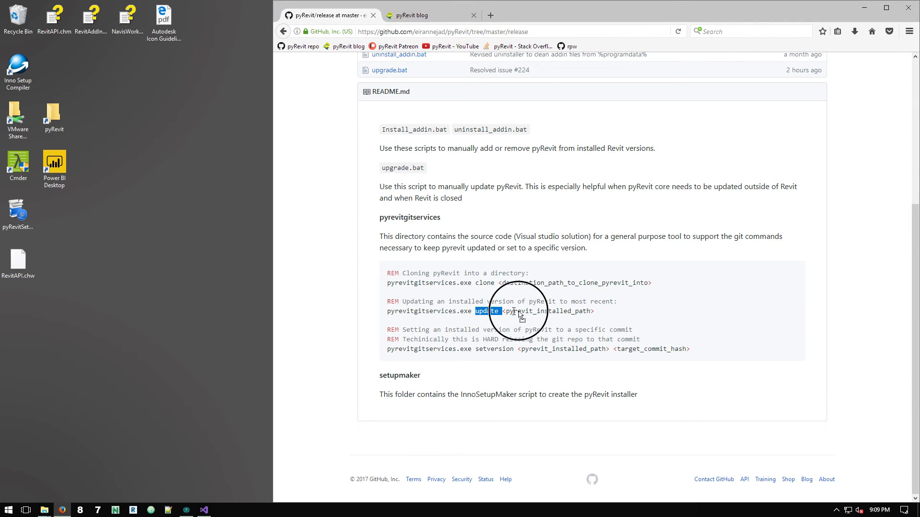
pyautogui.moveTo(594, 312); pyautogui.dragTo(499, 311)
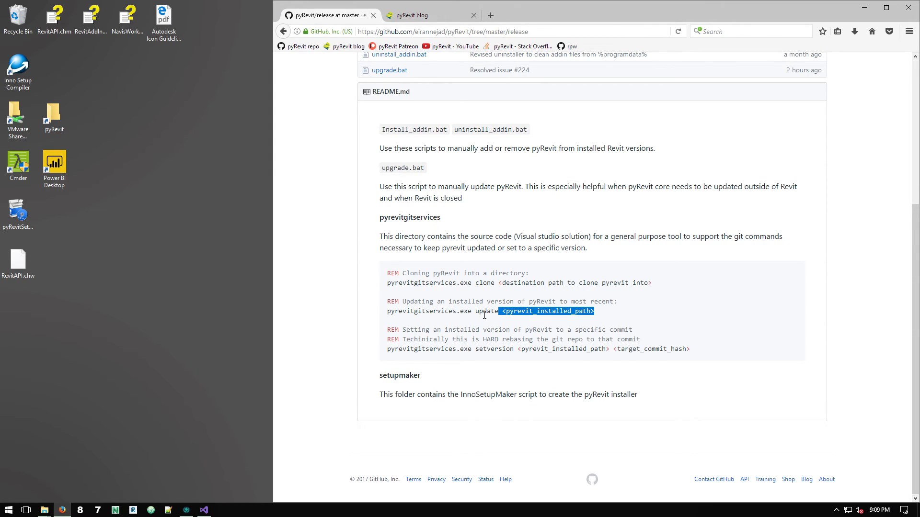
# Step: Examine the README's setversion command for a specific commit, highlighting its arguments and the target commit hash
pyautogui.doubleClick(488, 349)
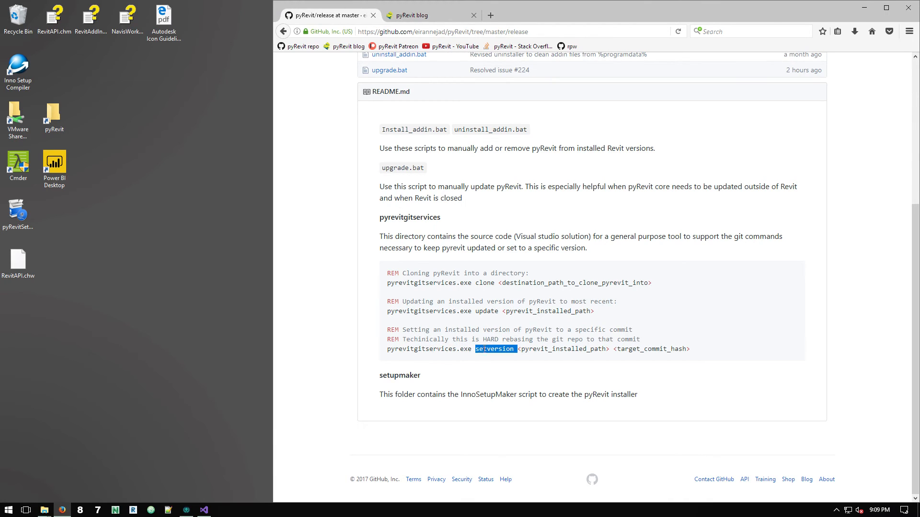
pyautogui.click(496, 350)
pyautogui.moveTo(518, 350); pyautogui.dragTo(698, 353)
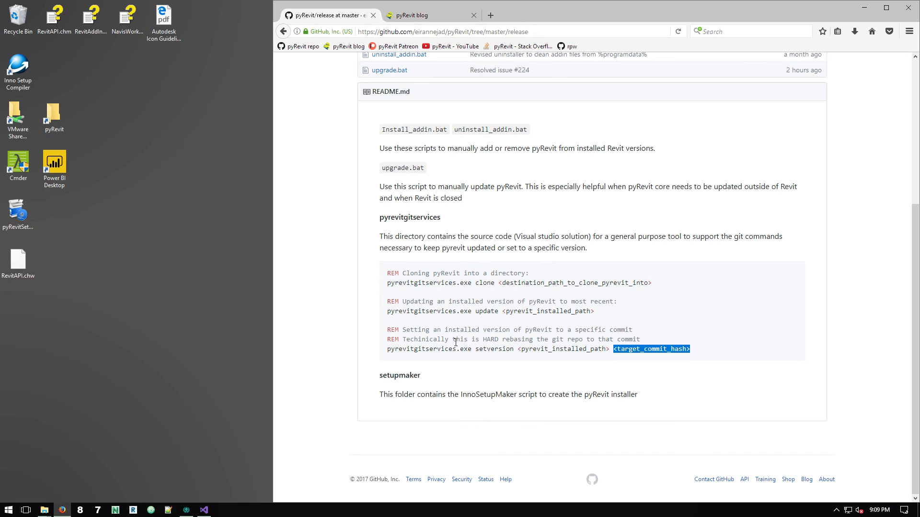
pyautogui.moveTo(387, 330); pyautogui.dragTo(713, 351)
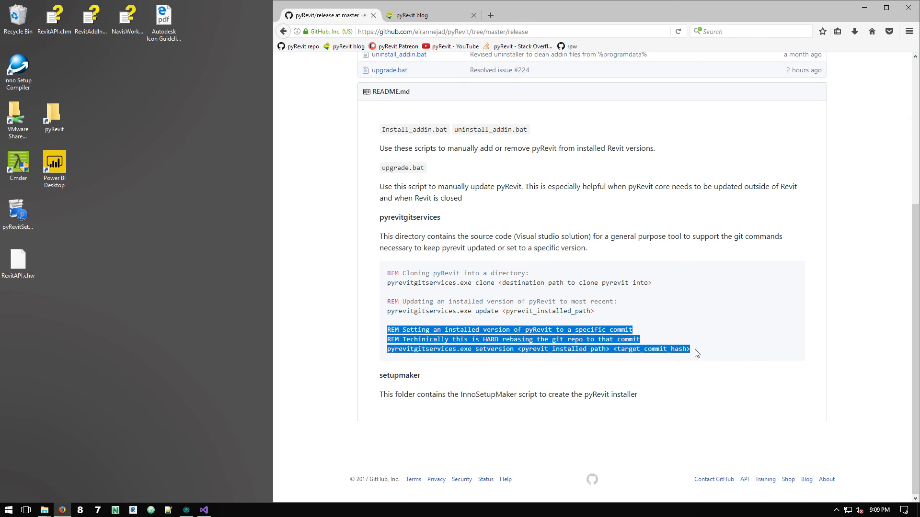
pyautogui.click(696, 351)
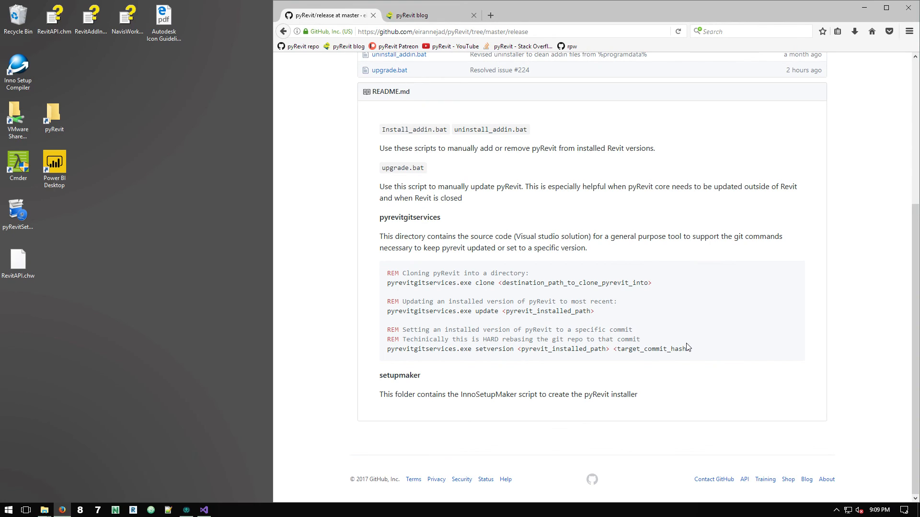
pyautogui.moveTo(692, 349); pyautogui.dragTo(613, 352)
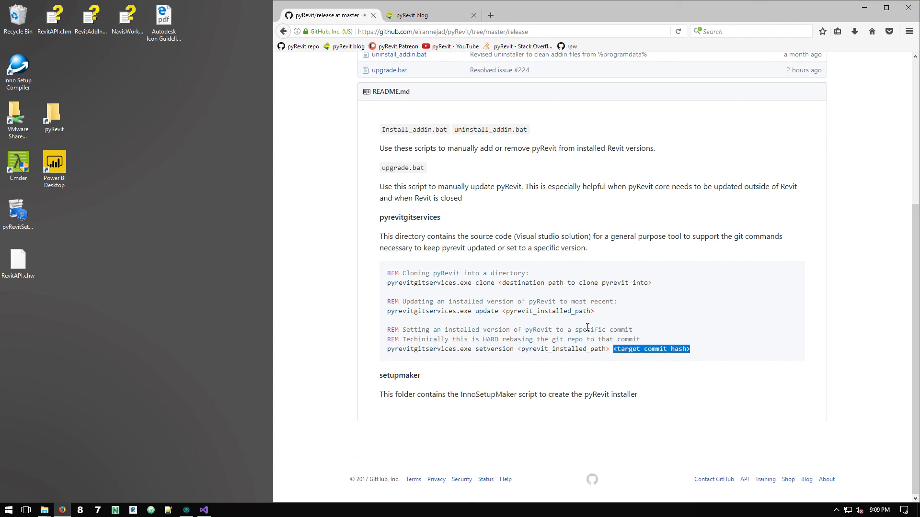
# Step: Switch to the pyRevit blog page and minimize Firefox to show the desktop
pyautogui.click(418, 19)
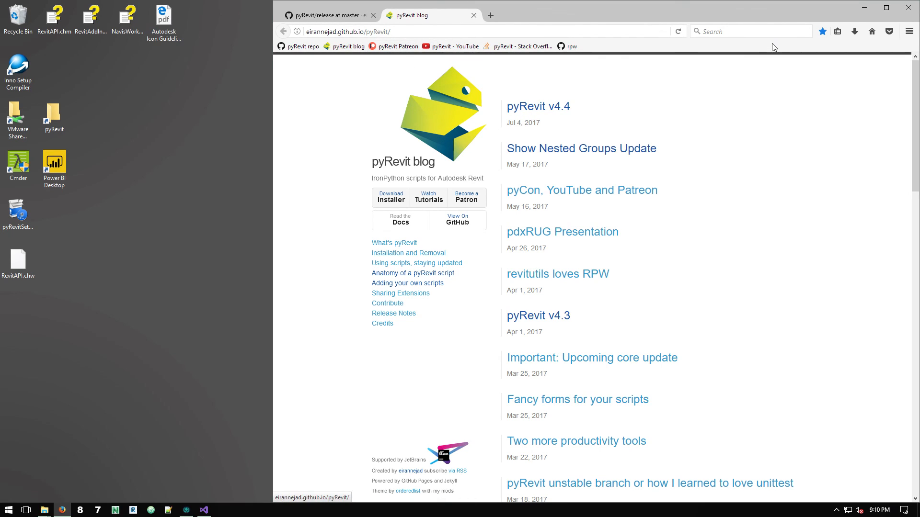
pyautogui.click(864, 7)
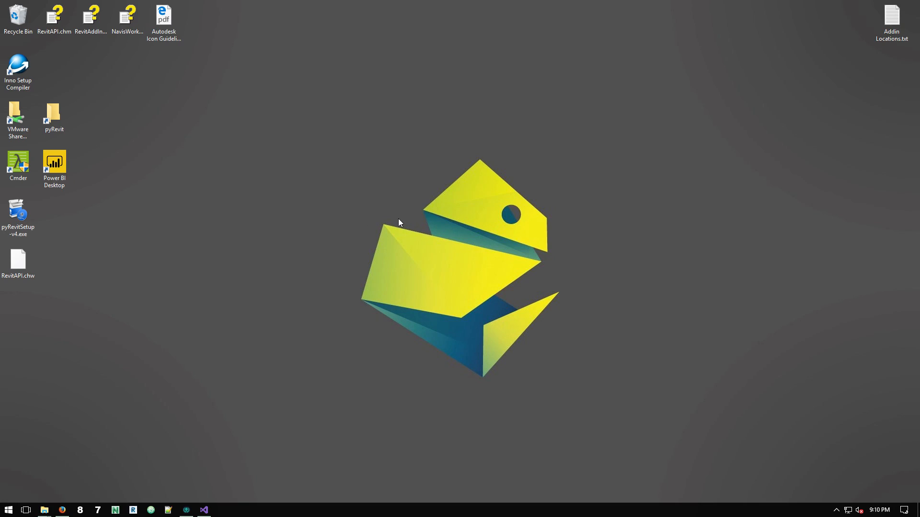